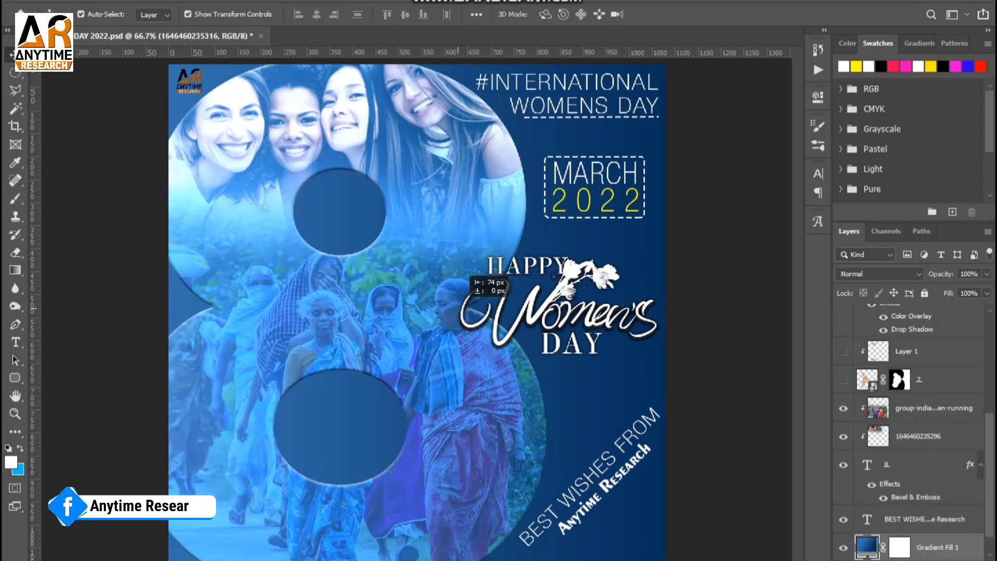
# Nudge the Happy Women's Day lettering and touch up the 2022 and MARCH text.
pyautogui.moveTo(554, 279)
pyautogui.mouseDown()
pyautogui.moveTo(580, 280)
pyautogui.moveTo(547, 274)
pyautogui.mouseUp()
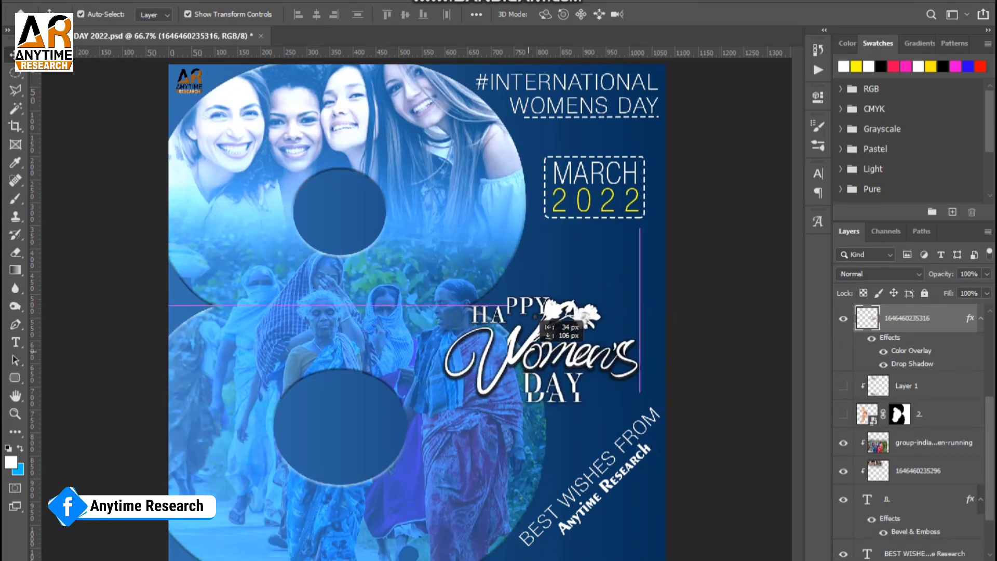
pyautogui.doubleClick(597, 200)
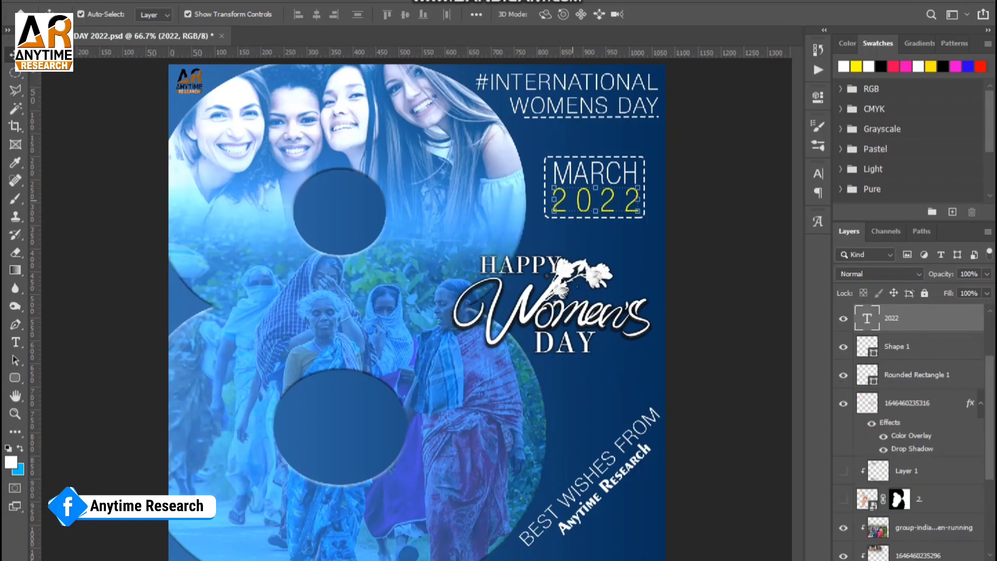
pyautogui.hotkey('ctrl', 'Return')
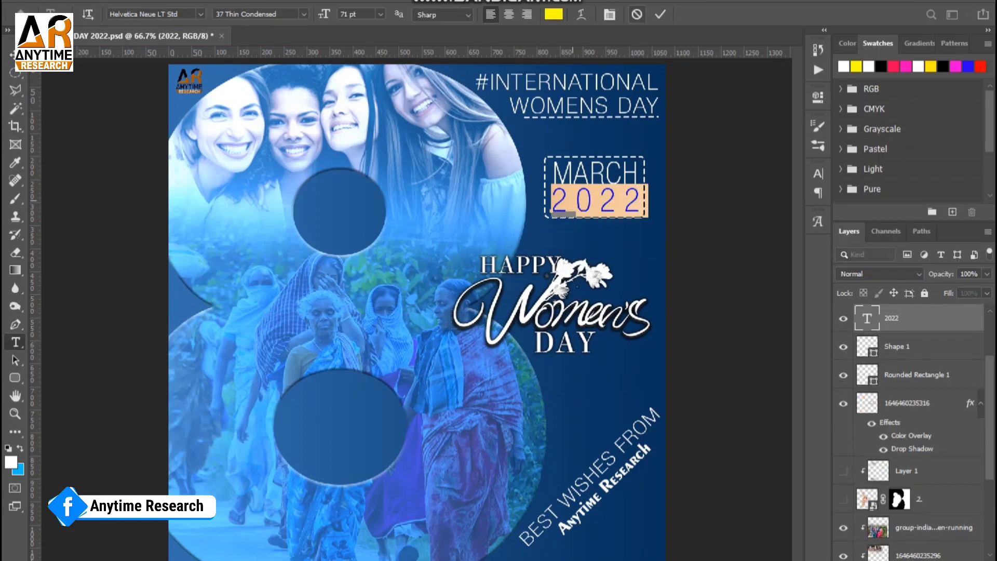
pyautogui.doubleClick(580, 186)
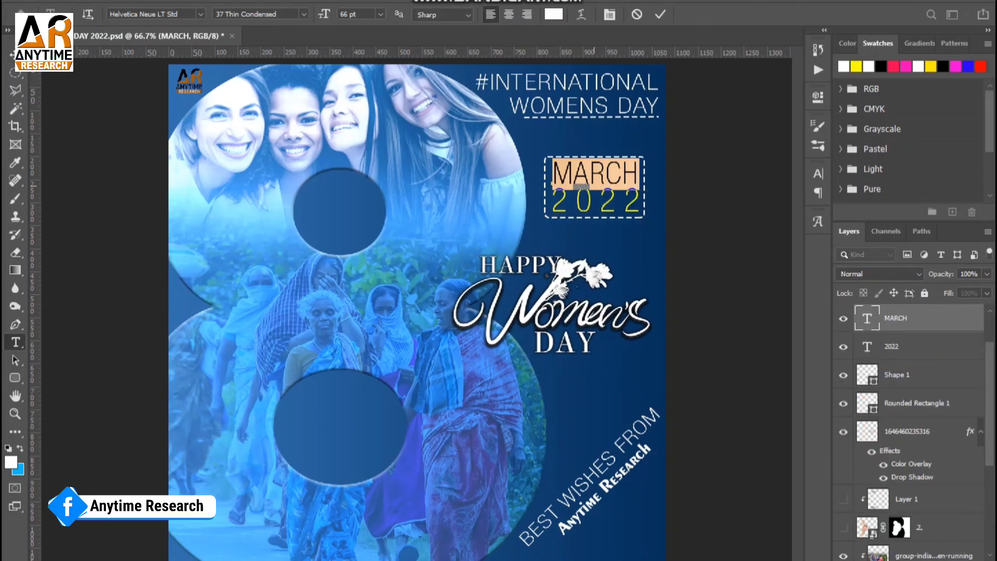
pyautogui.moveTo(581, 186); pyautogui.dragTo(555, 182)
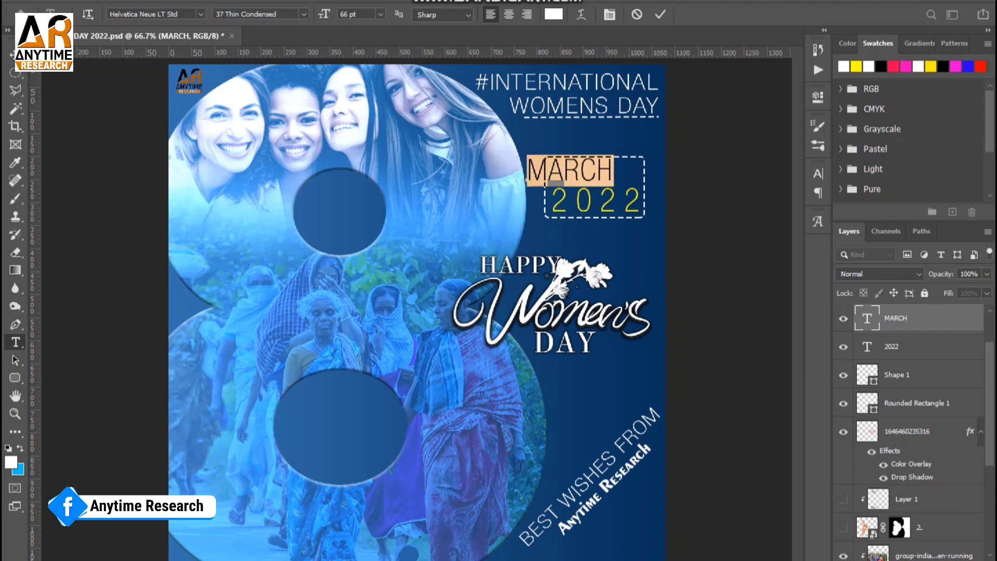
pyautogui.hotkey('ctrl', 'Return')
pyautogui.press('v')
pyautogui.hotkey('ctrl', 'z')
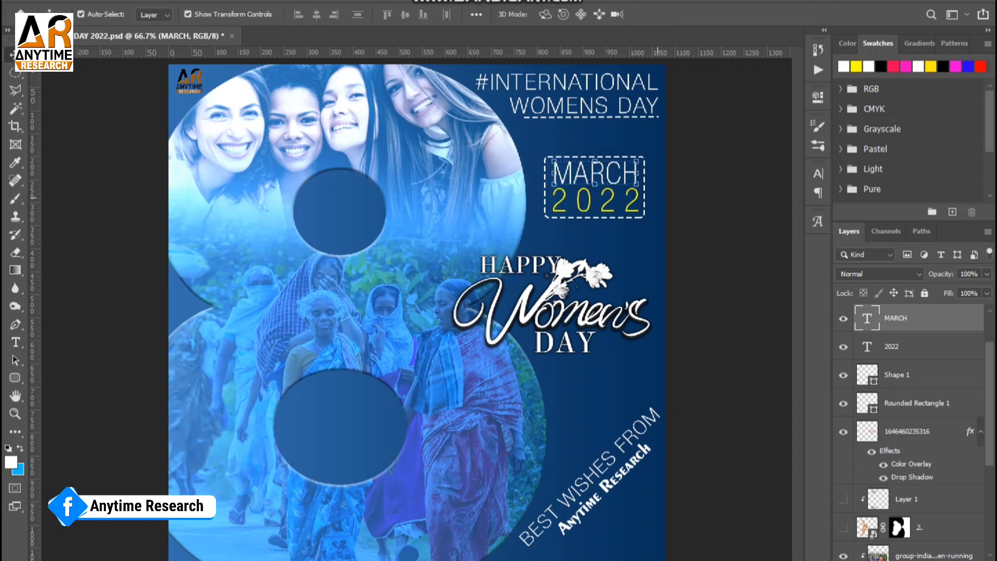
# Check the #INTERNATIONAL WOMENS DAY headline text, then shift the women photo left.
pyautogui.click(588, 83)
pyautogui.doubleClick(588, 83)
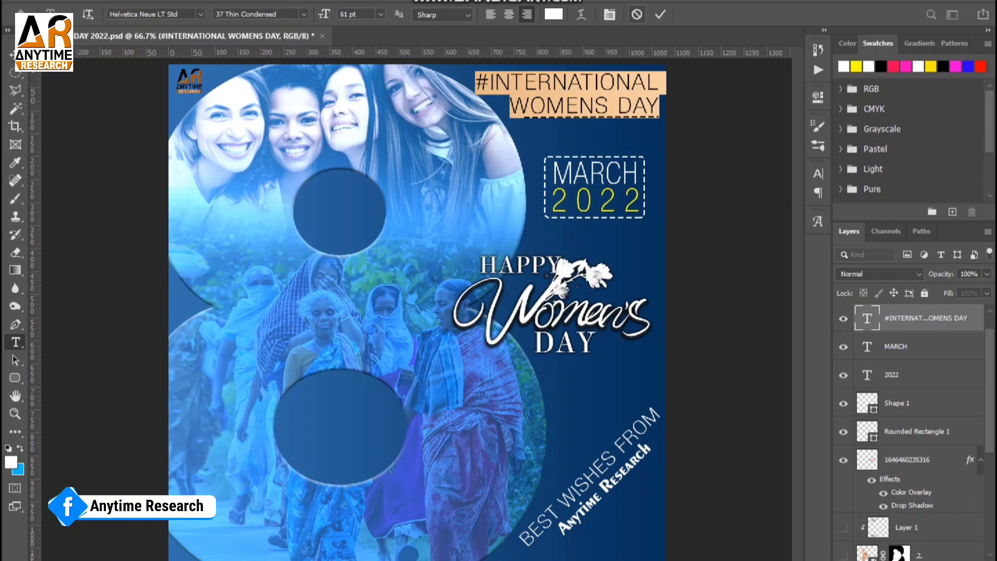
pyautogui.click(637, 14)
pyautogui.press('v')
pyautogui.moveTo(491, 155); pyautogui.dragTo(444, 156)
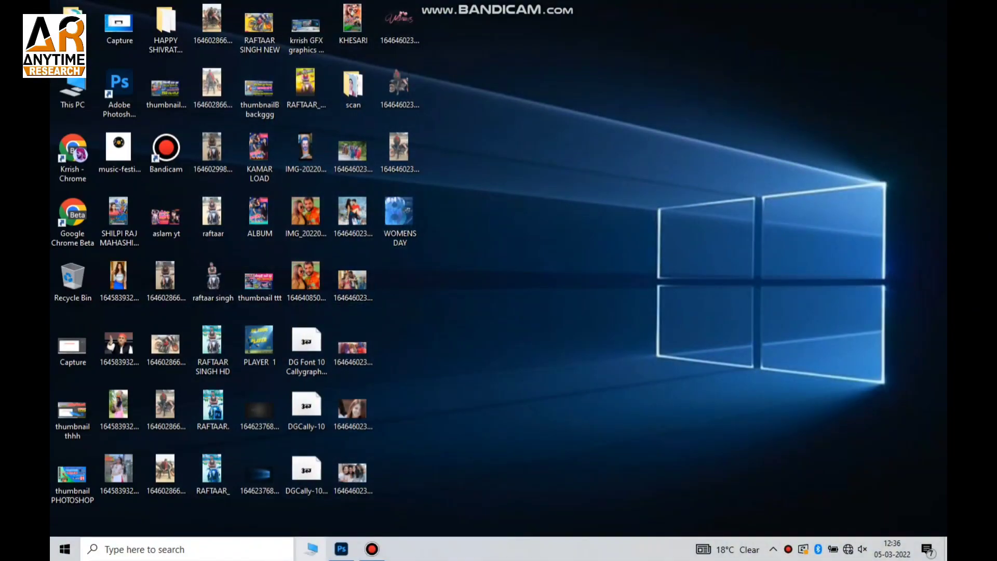
# Browse to D: > PSD > INTERNATIONAL WOMEN DAY and show files as extra large icons.
pyautogui.press('super+e')
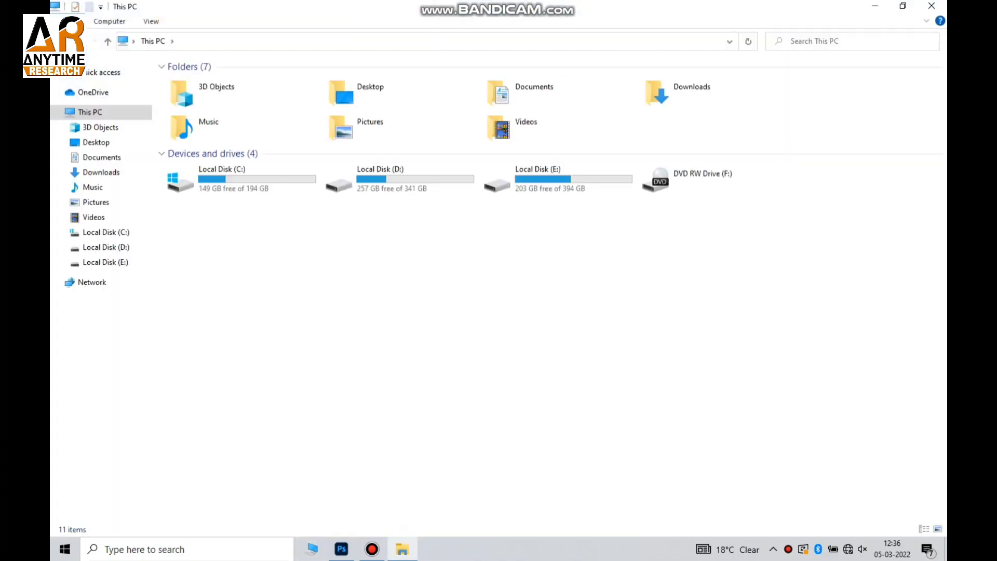
pyautogui.doubleClick(364, 179)
pyautogui.doubleClick(475, 286)
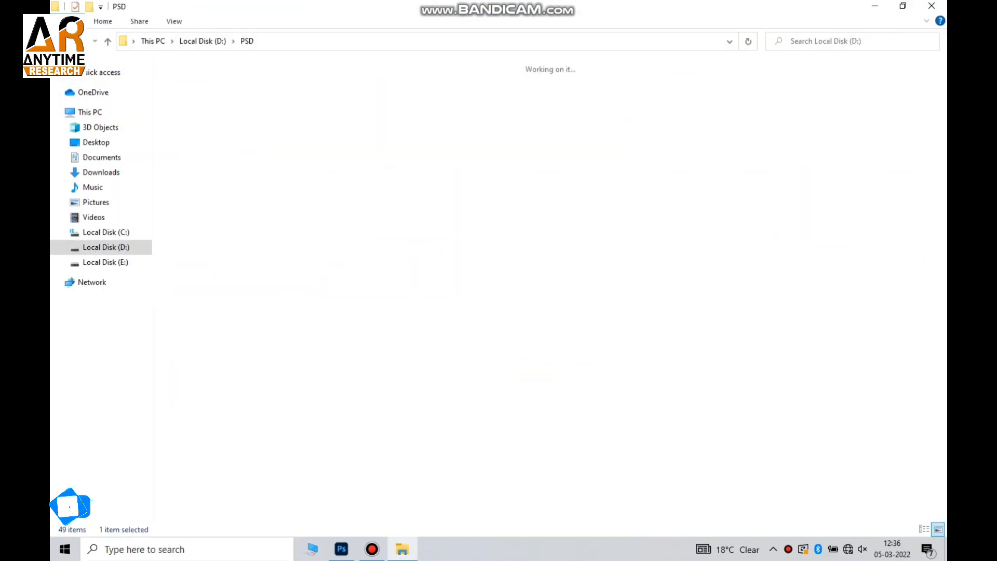
pyautogui.doubleClick(551, 93)
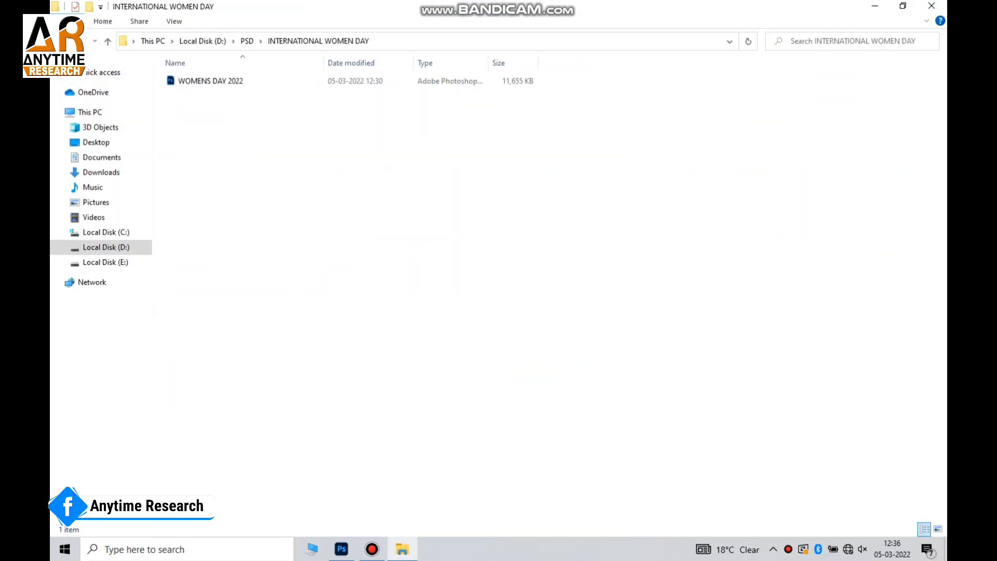
pyautogui.rightClick(410, 191)
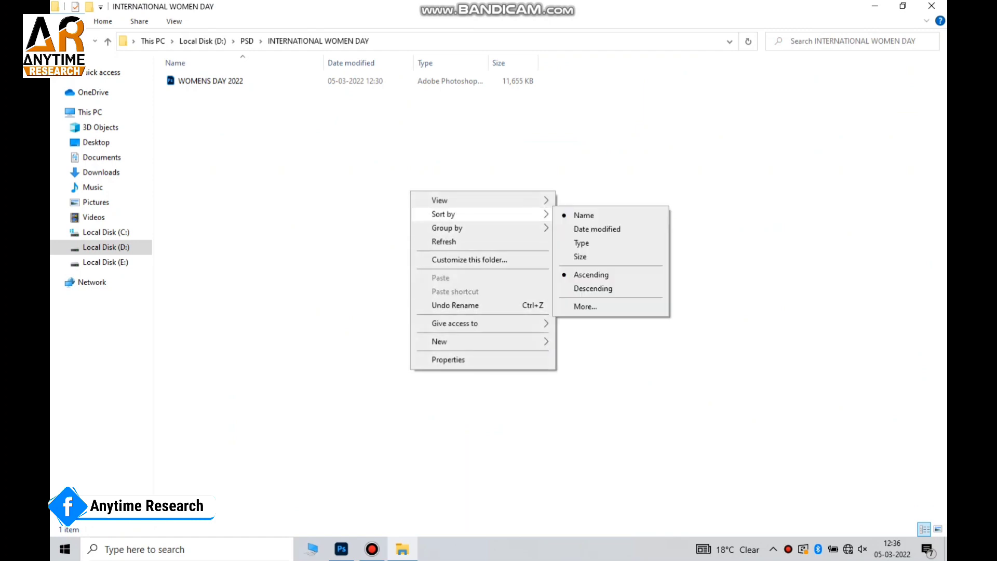
pyautogui.click(600, 200)
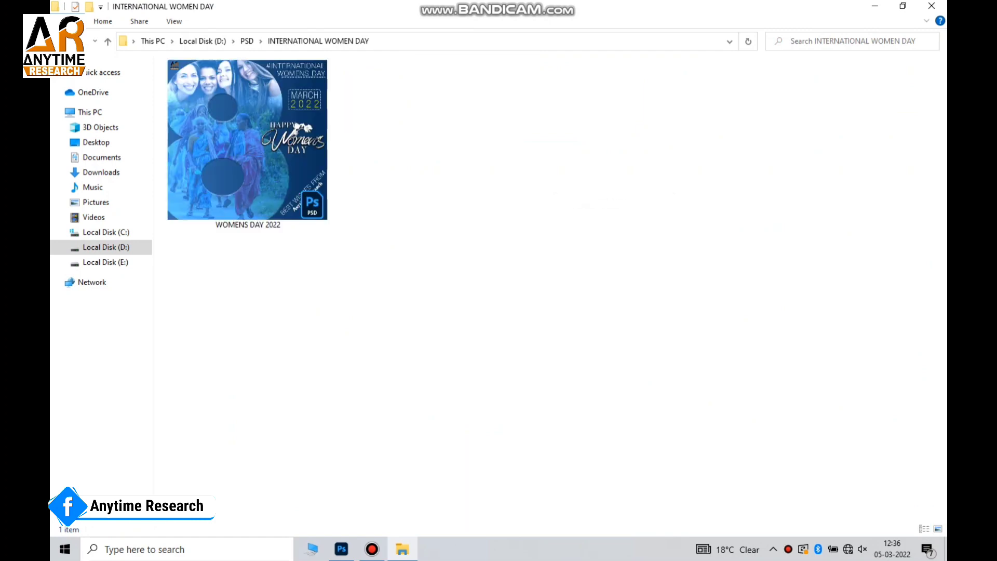
# Refresh the folder and open the WOMENS DAY 2022 file.
pyautogui.rightClick(426, 180)
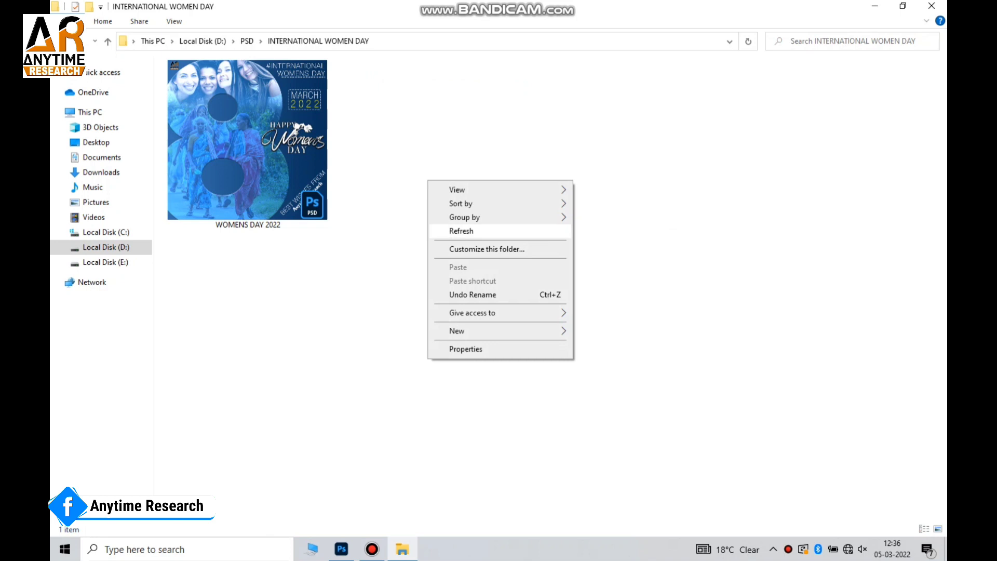
pyautogui.click(457, 230)
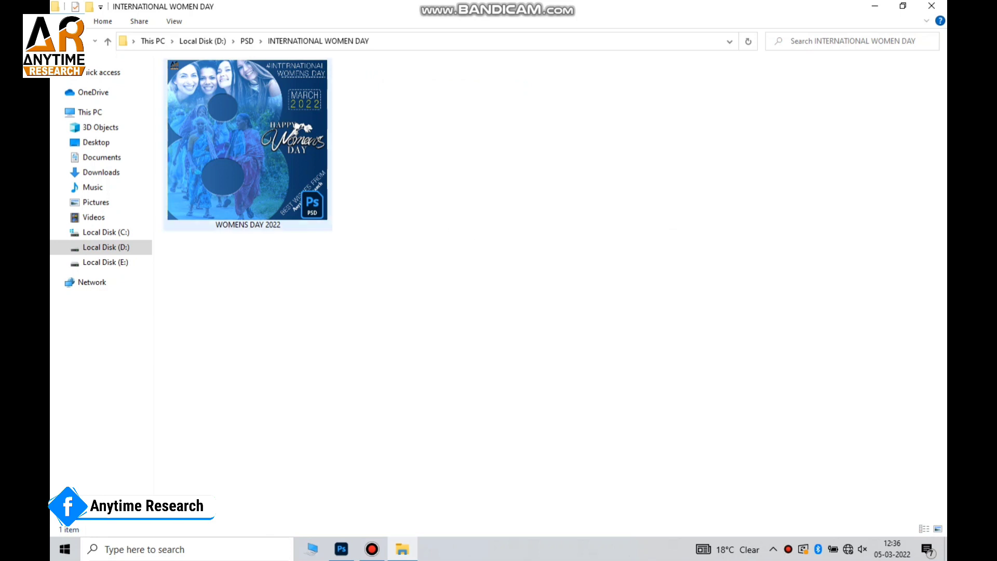
pyautogui.moveTo(257, 148)
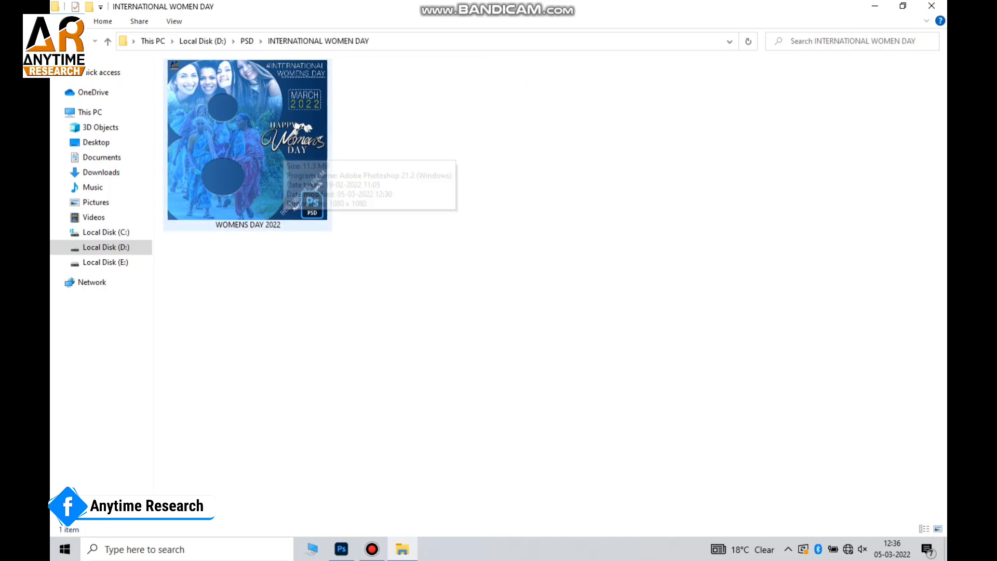
pyautogui.click(283, 156)
pyautogui.rightClick(283, 185)
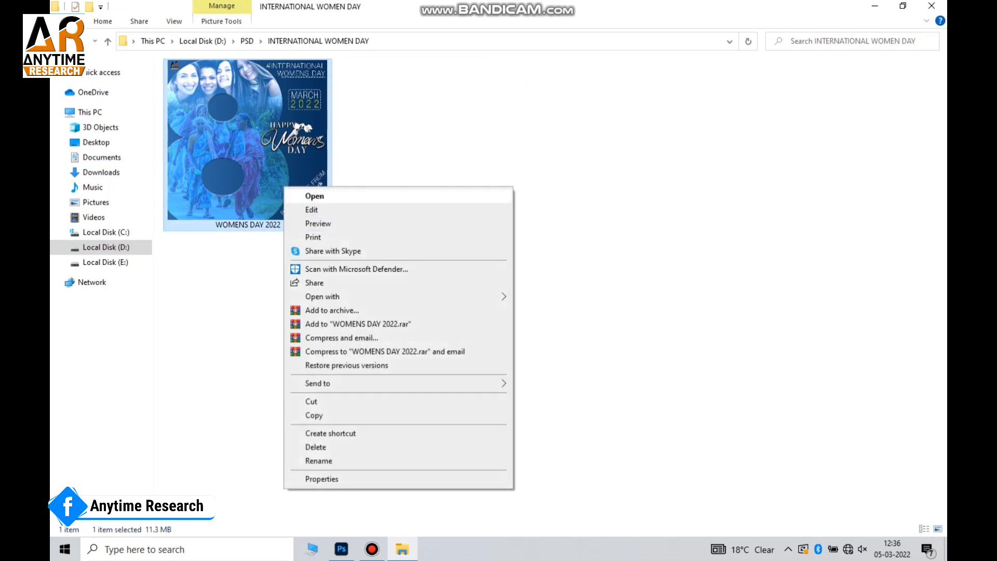
pyautogui.click(311, 195)
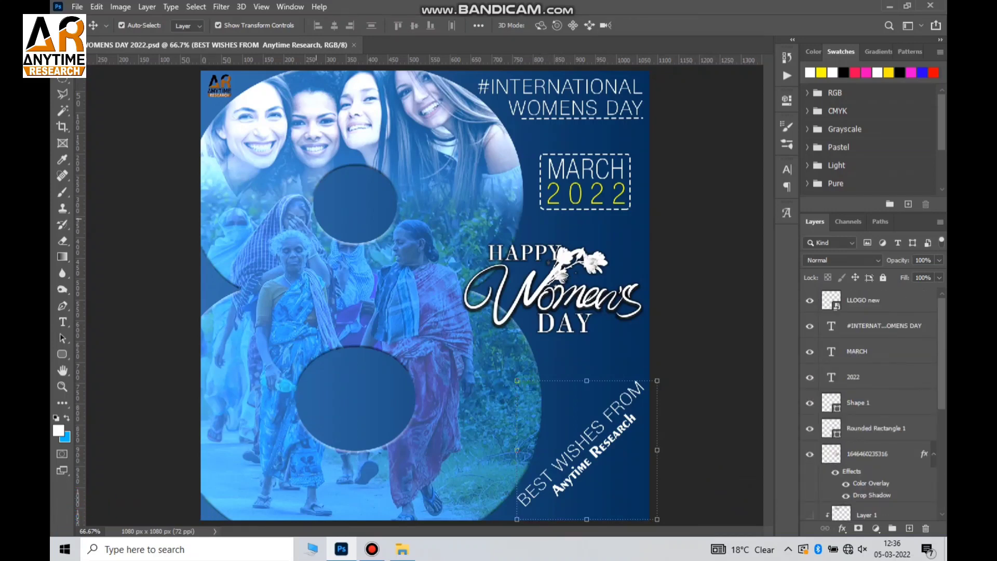
# Move the group photo right and up inside the 8, hiding layers to check its placement.
pyautogui.click(364, 291)
pyautogui.moveTo(352, 257)
pyautogui.mouseDown()
pyautogui.moveTo(218, 228)
pyautogui.moveTo(452, 213)
pyautogui.moveTo(532, 269)
pyautogui.moveTo(335, 260)
pyautogui.moveTo(440, 260)
pyautogui.moveTo(386, 258)
pyautogui.moveTo(448, 244)
pyautogui.mouseUp()
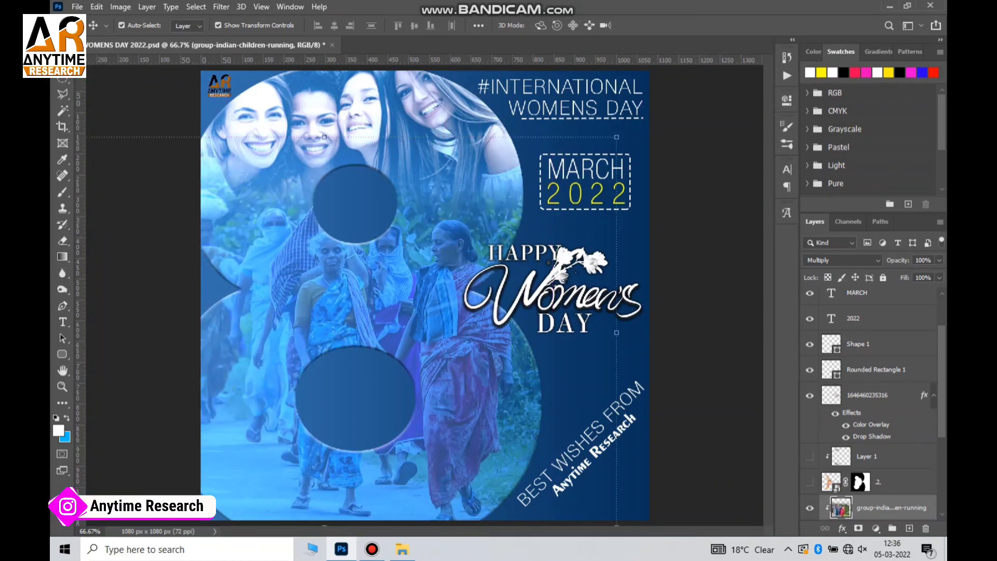
pyautogui.click(810, 507)
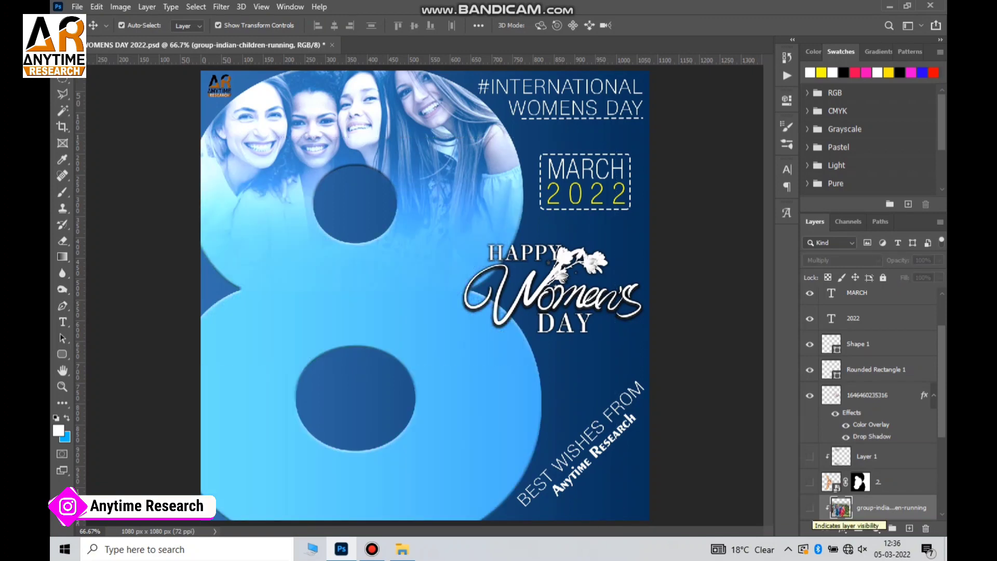
pyautogui.hotkey('alt', '[')
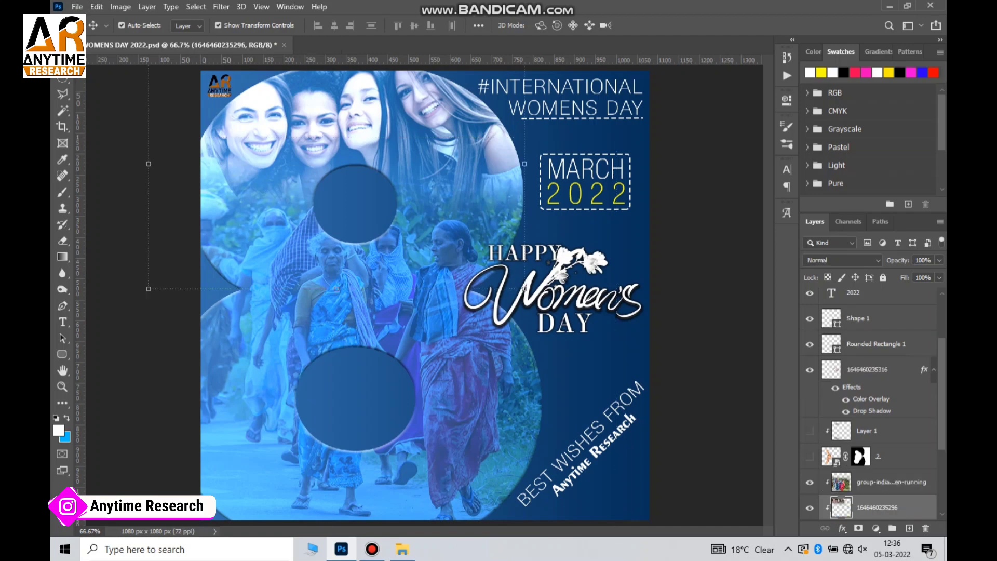
pyautogui.click(809, 507)
pyautogui.hotkey('alt', ']')
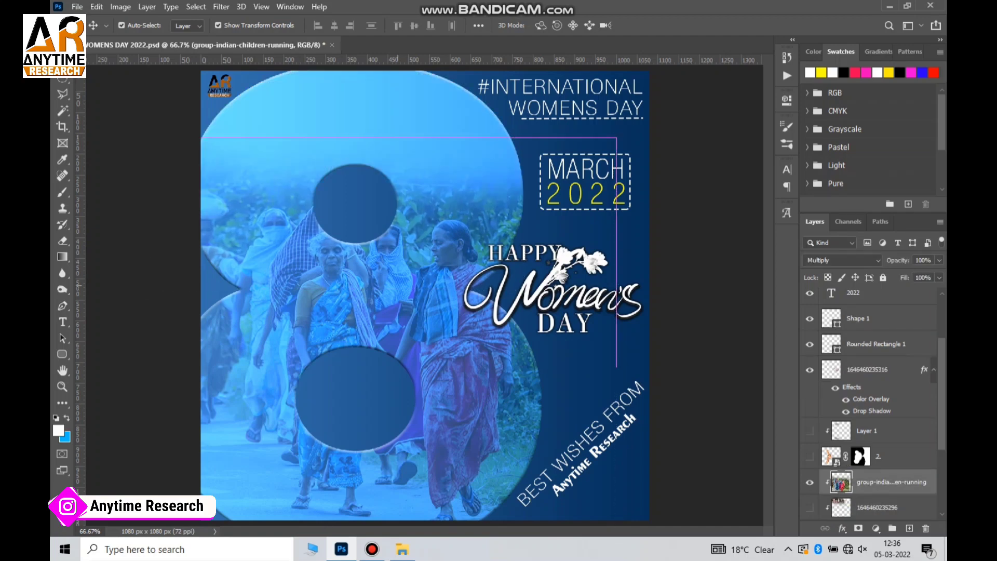
pyautogui.moveTo(397, 242)
pyautogui.mouseDown()
pyautogui.moveTo(400, 146)
pyautogui.moveTo(414, 306)
pyautogui.mouseUp()
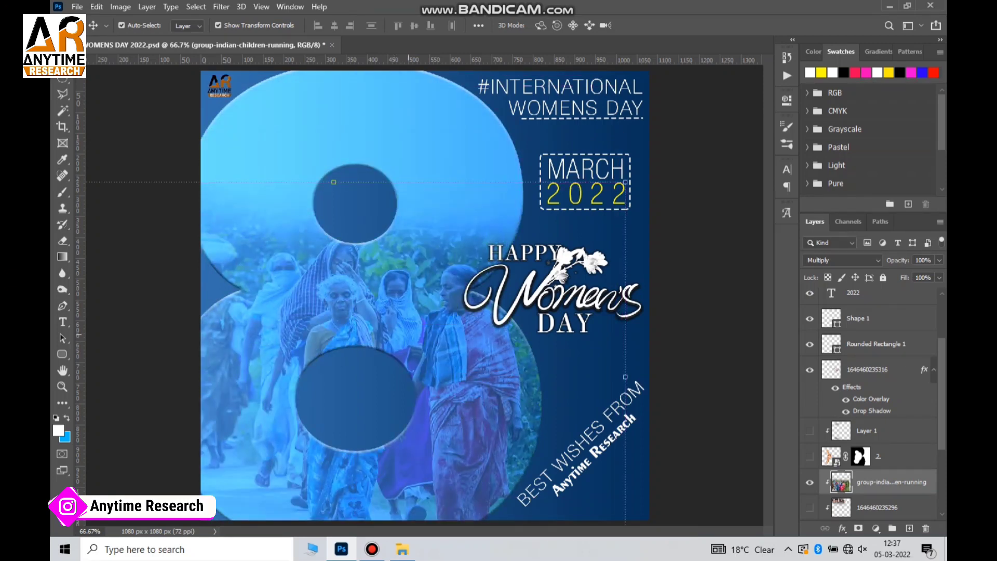
# Toggle visibility of the group photo, smiling-women photo and Happy Women's Day graphic to inspect clipping.
pyautogui.click(809, 482)
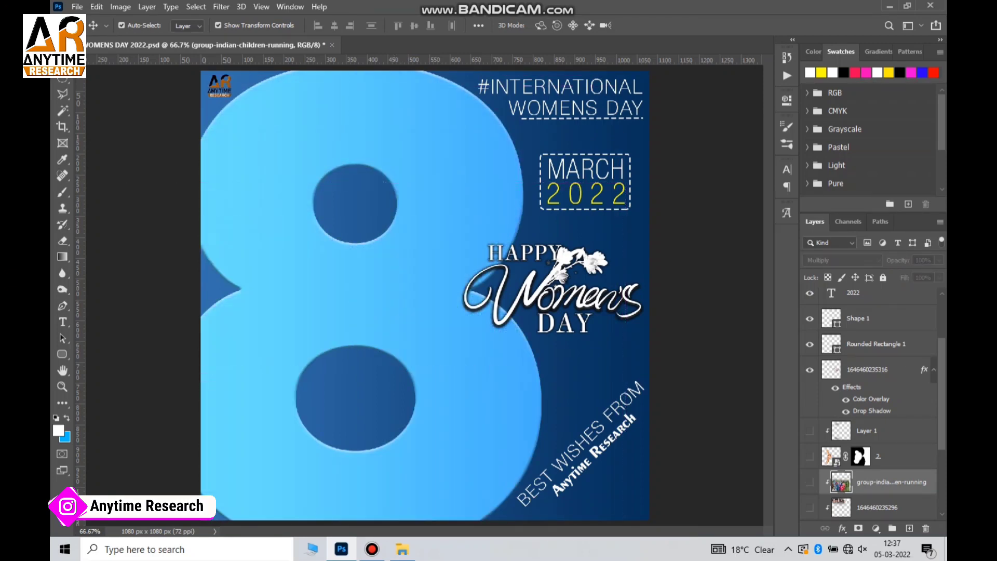
pyautogui.click(809, 507)
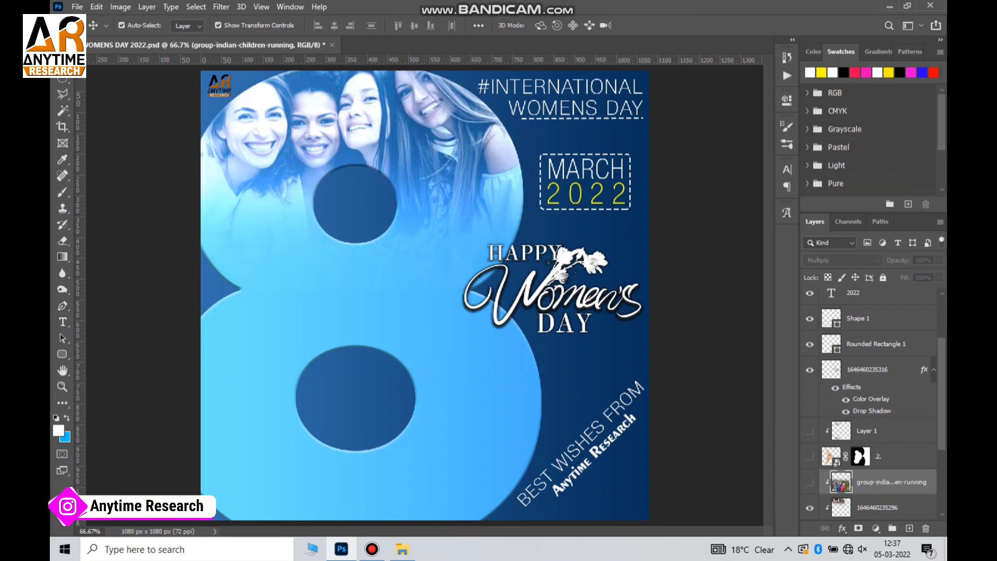
pyautogui.click(809, 507)
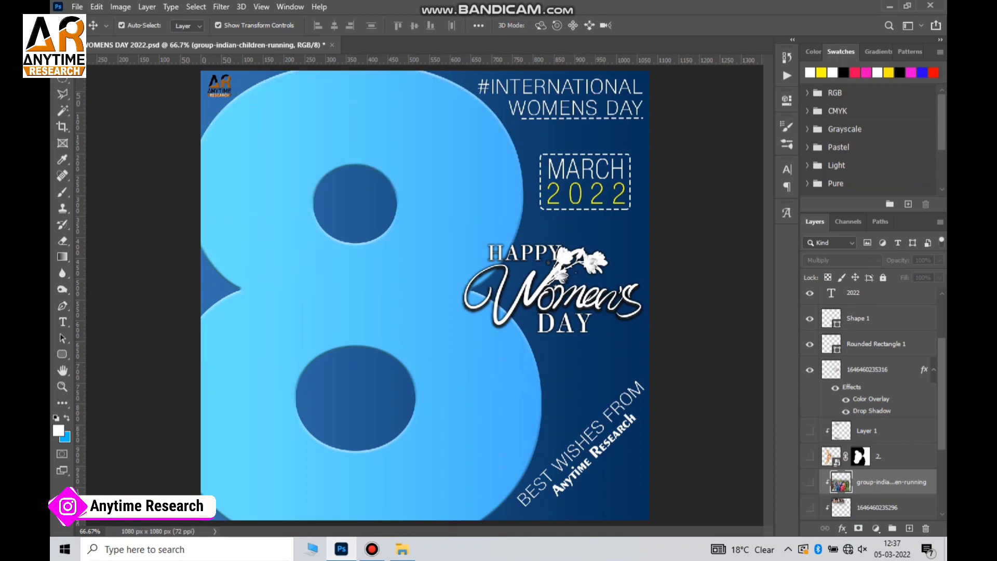
pyautogui.click(809, 369)
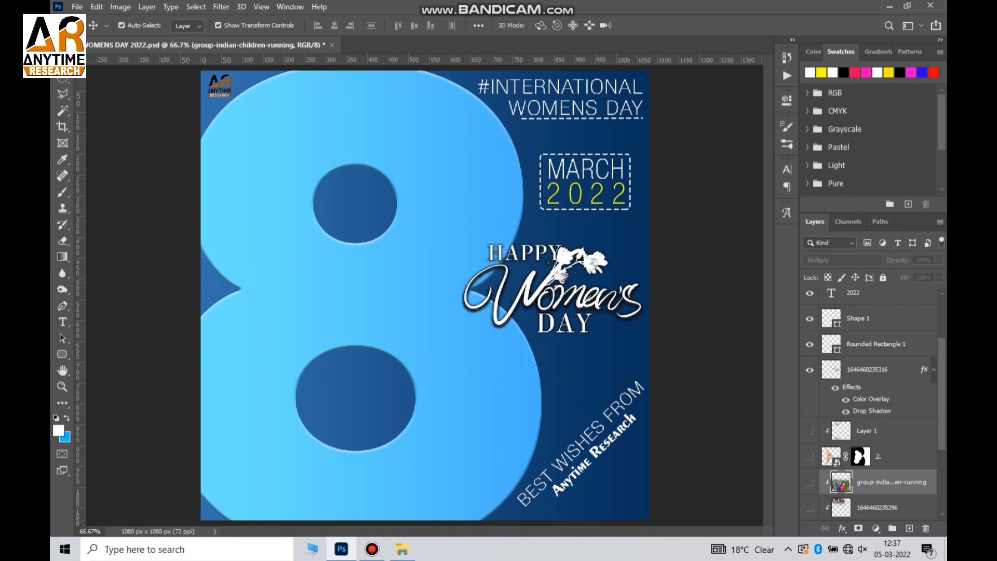
pyautogui.click(810, 507)
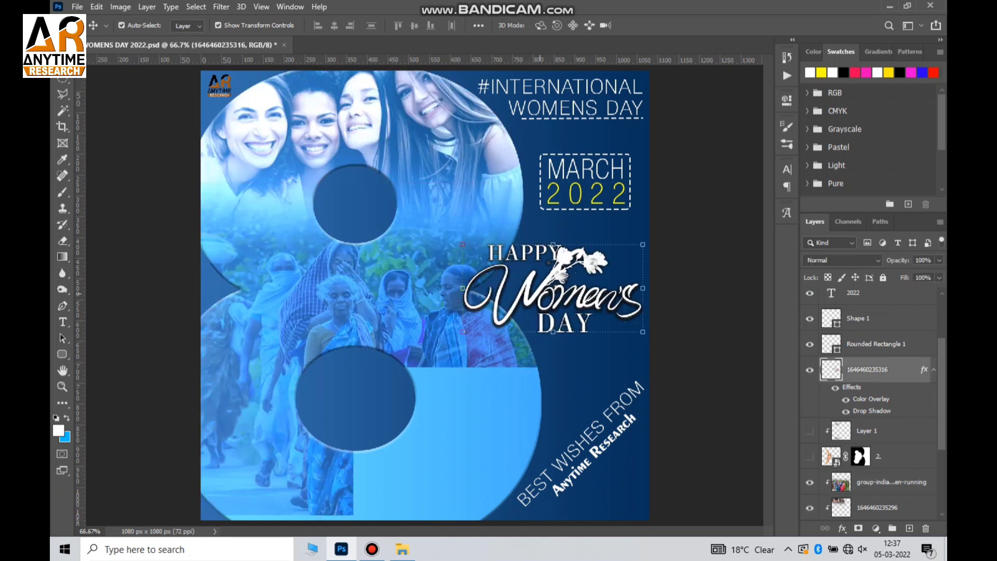
# Shift the lower photo right to fill the 8 and resettle the Happy Women's Day lettering.
pyautogui.moveTo(427, 288); pyautogui.dragTo(465, 288)
pyautogui.moveTo(538, 279); pyautogui.dragTo(567, 306)
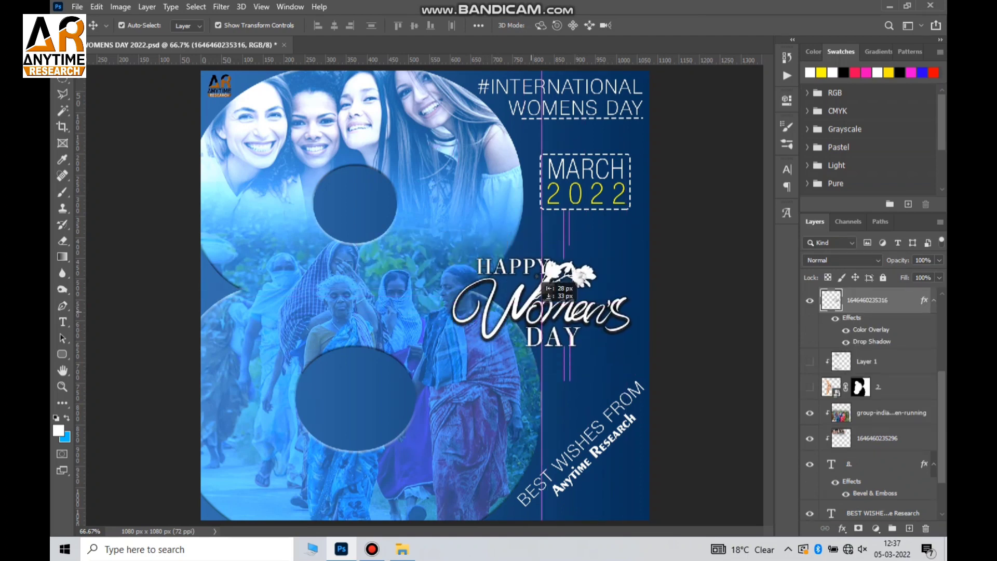
pyautogui.moveTo(567, 306); pyautogui.dragTo(568, 266)
pyautogui.click(563, 203)
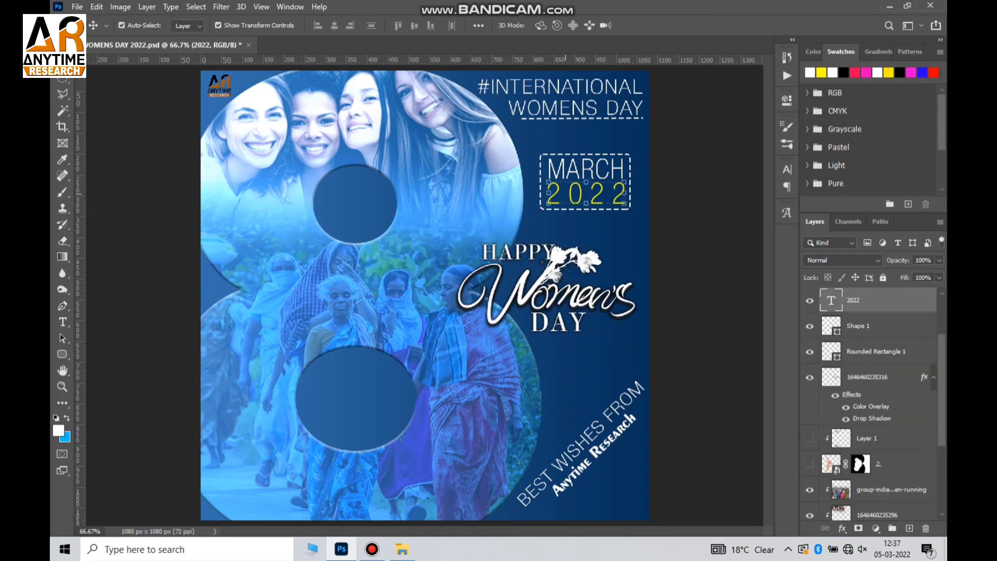
pyautogui.doubleClick(563, 200)
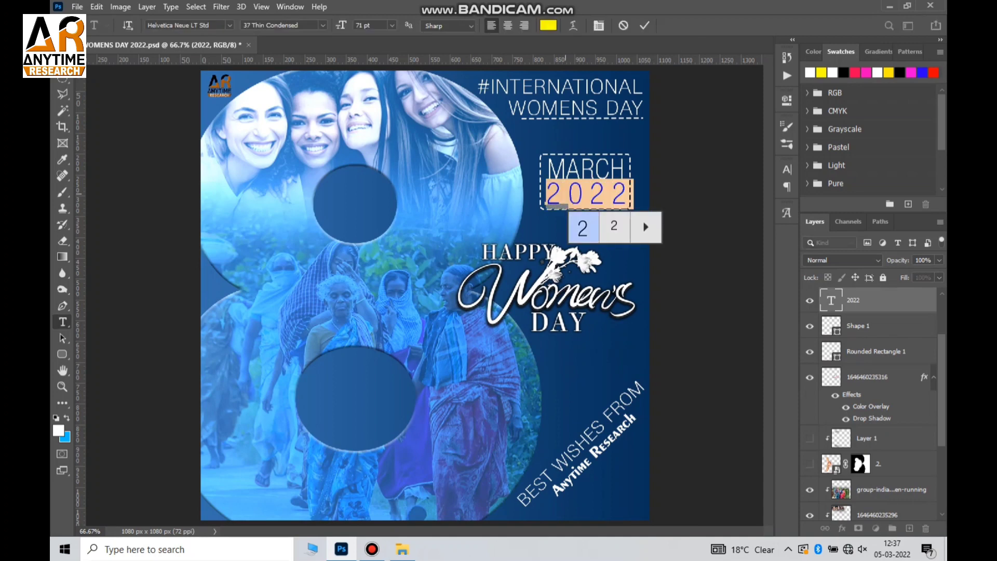
pyautogui.click(573, 181)
pyautogui.doubleClick(573, 181)
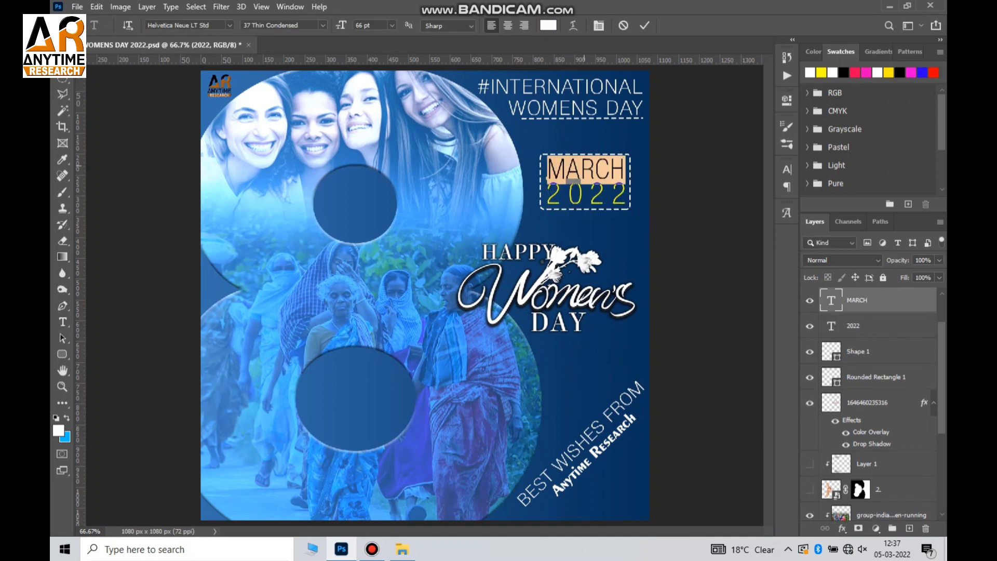
pyautogui.hotkey('ctrl', 'shift', 'r')
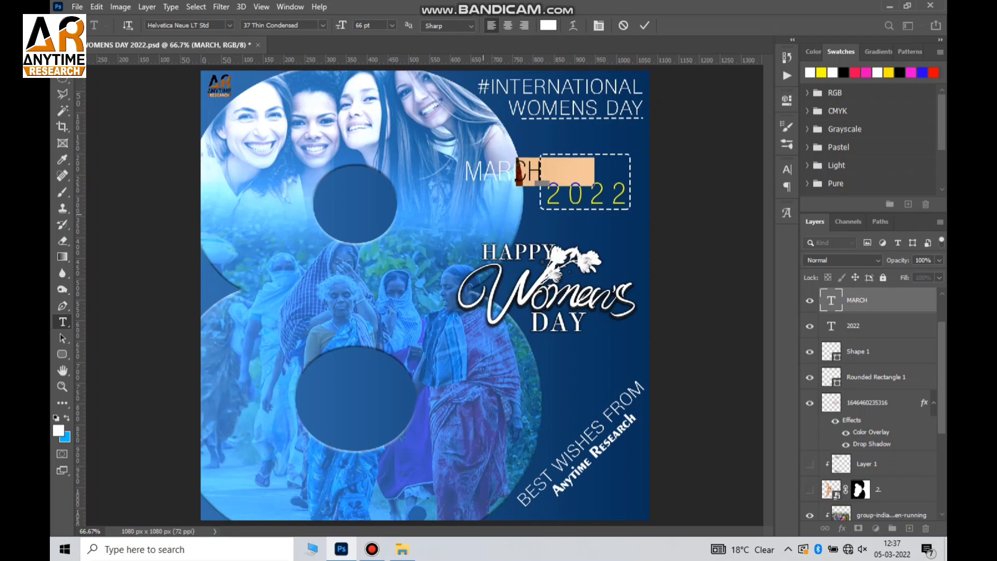
pyautogui.hotkey('ctrl', 'shift', 'l')
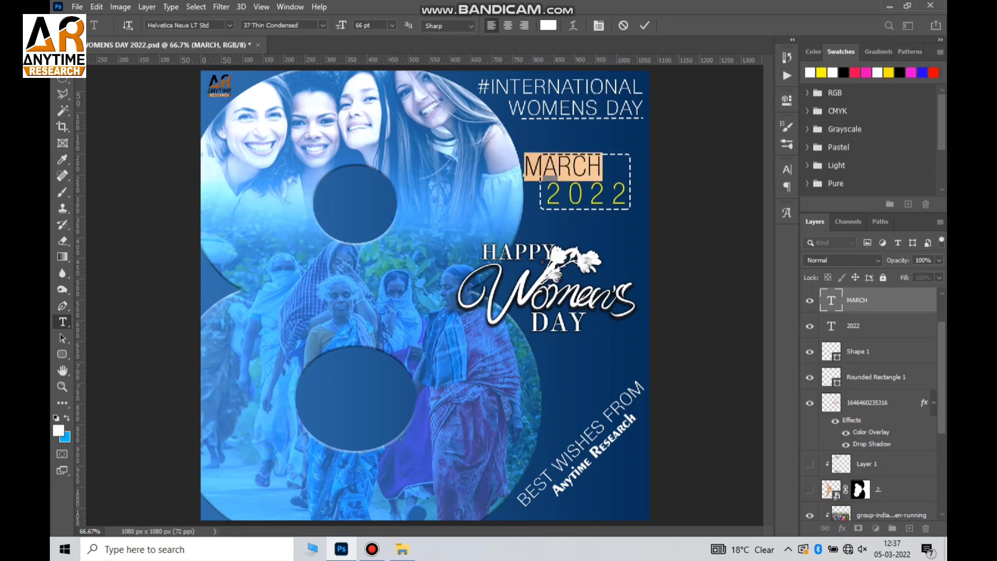
pyautogui.click(644, 24)
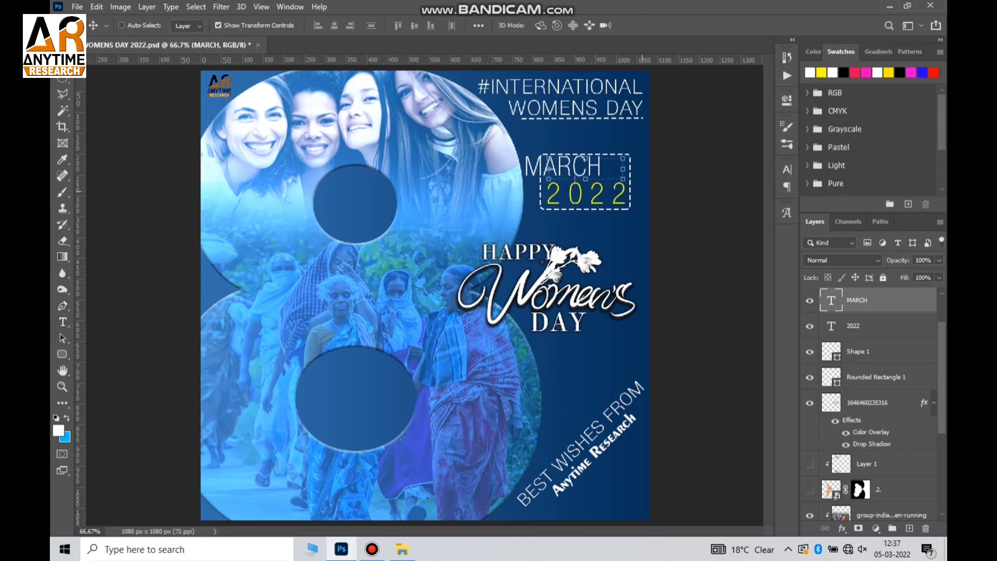
pyautogui.doubleClick(561, 98)
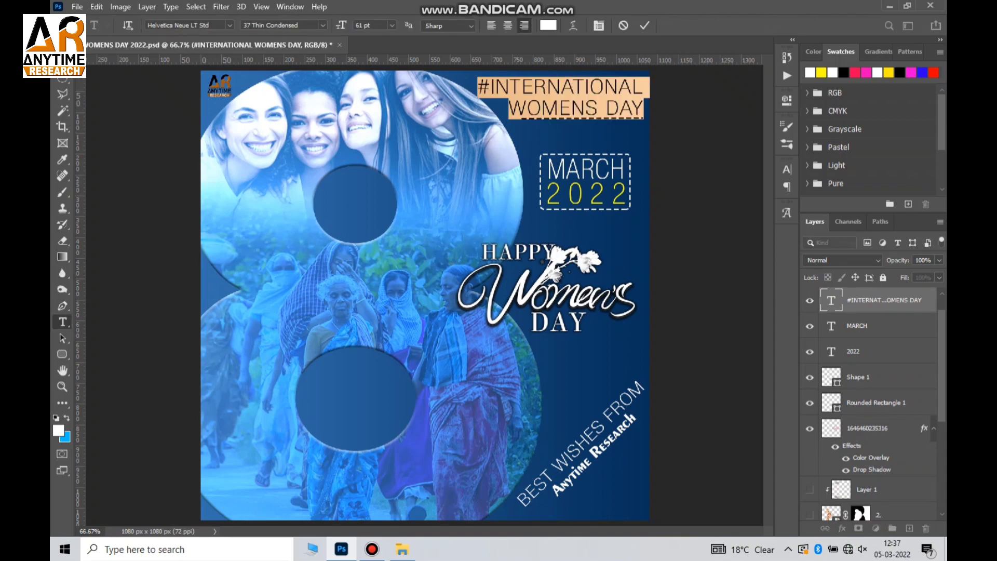
pyautogui.click(644, 25)
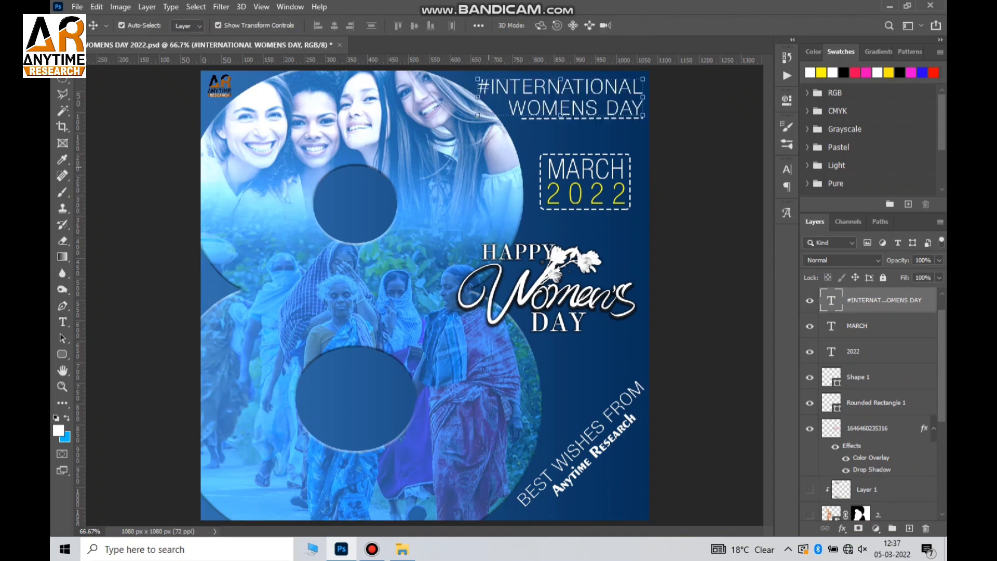
pyautogui.moveTo(495, 135)
pyautogui.mouseDown()
pyautogui.moveTo(457, 136)
pyautogui.moveTo(483, 136)
pyautogui.mouseUp()
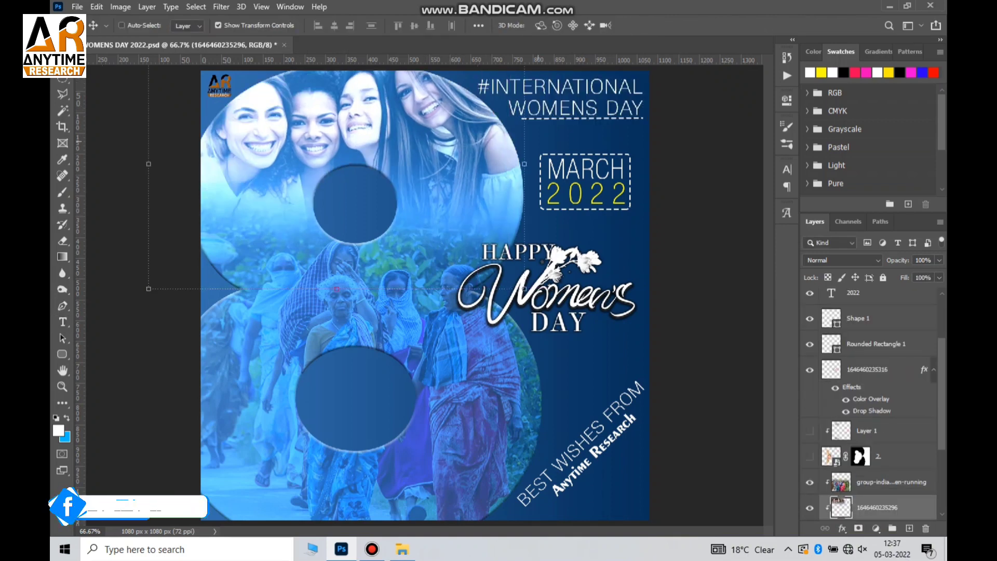
pyautogui.click(560, 98)
pyautogui.hotkey('ctrl', 't')
pyautogui.press('Return')
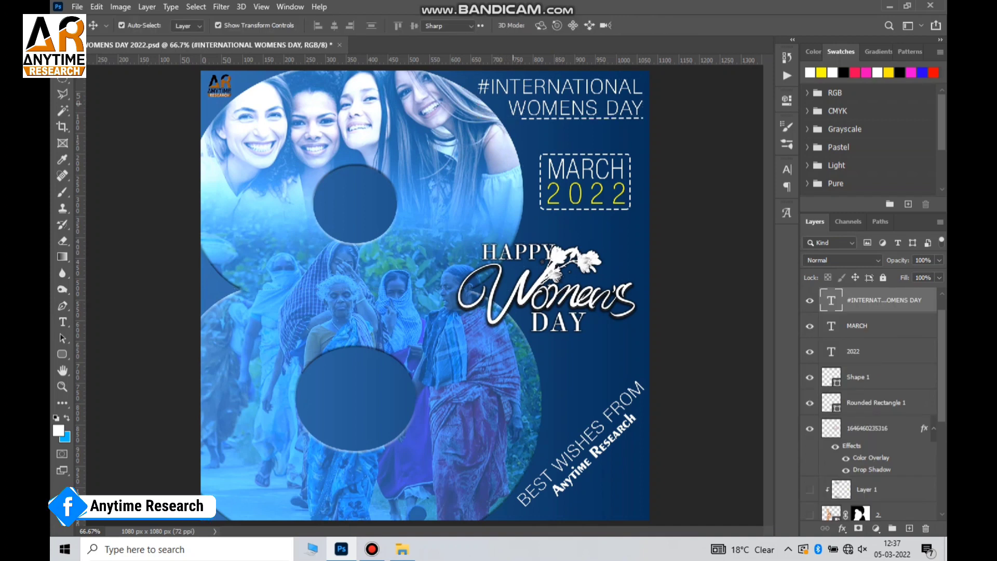
pyautogui.doubleClick(831, 300)
pyautogui.moveTo(631, 99); pyautogui.dragTo(476, 104)
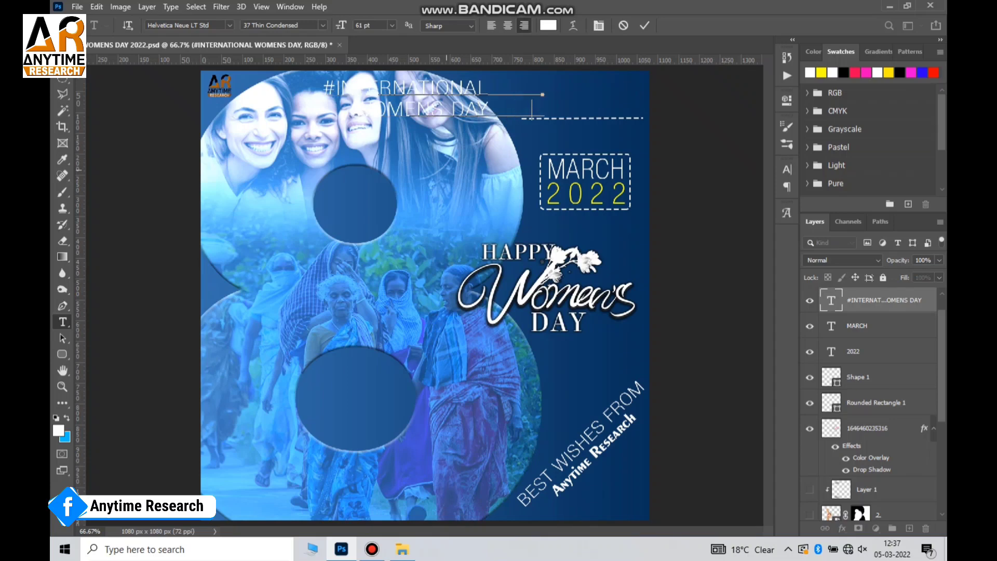
pyautogui.moveTo(531, 108)
pyautogui.mouseDown()
pyautogui.moveTo(617, 52)
pyautogui.moveTo(681, 94)
pyautogui.moveTo(679, 176)
pyautogui.moveTo(565, 399)
pyautogui.mouseUp()
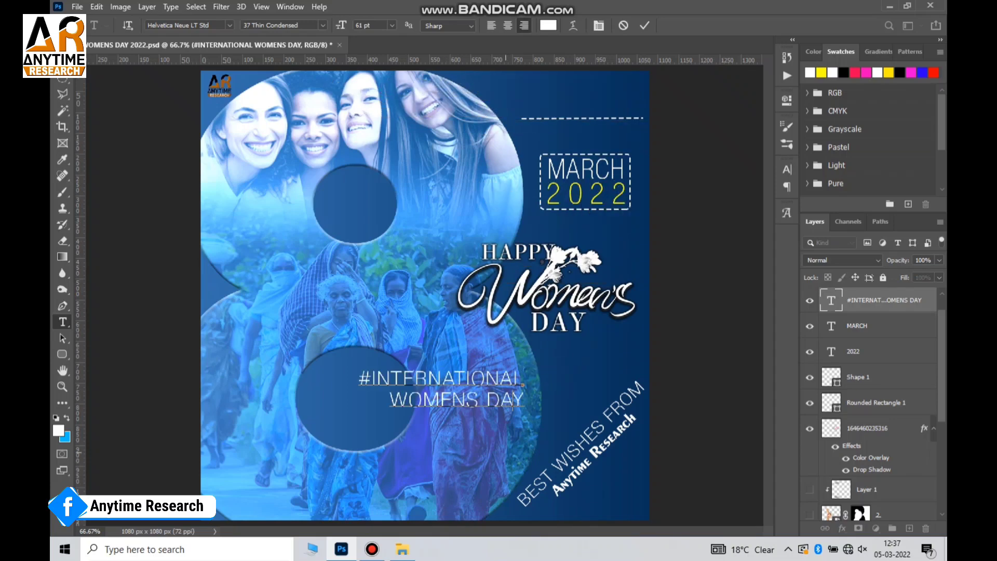
pyautogui.moveTo(581, 112); pyautogui.dragTo(634, 110)
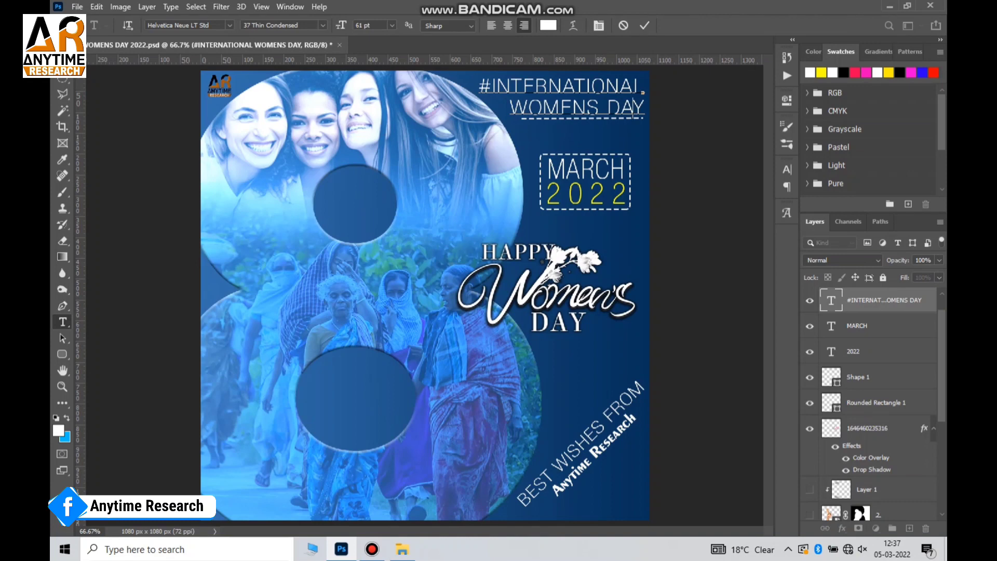
pyautogui.press('v')
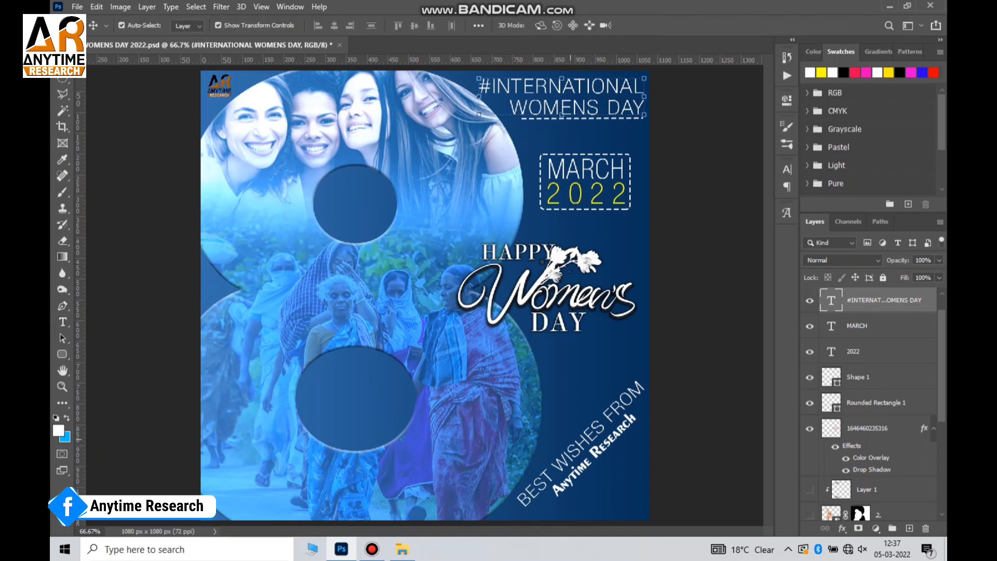
pyautogui.click(576, 447)
pyautogui.moveTo(576, 446); pyautogui.dragTo(582, 427)
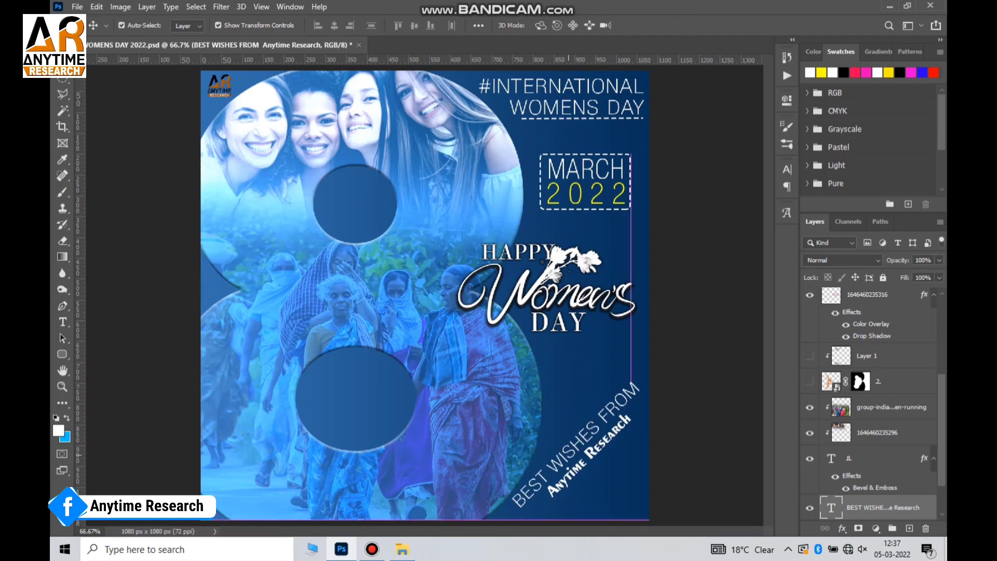
pyautogui.doubleClick(582, 446)
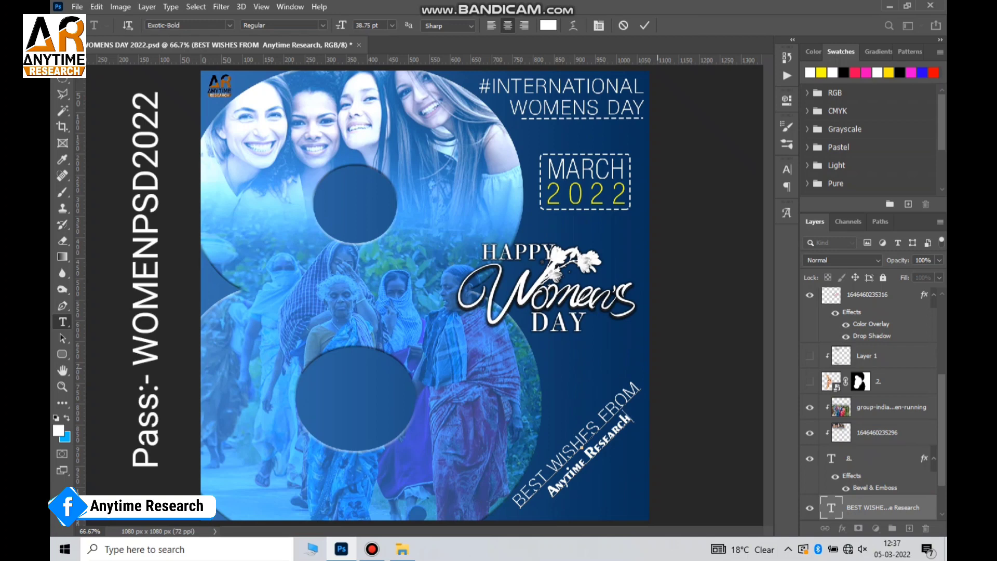
pyautogui.press('BackSpace')
pyautogui.press('BackSpace')
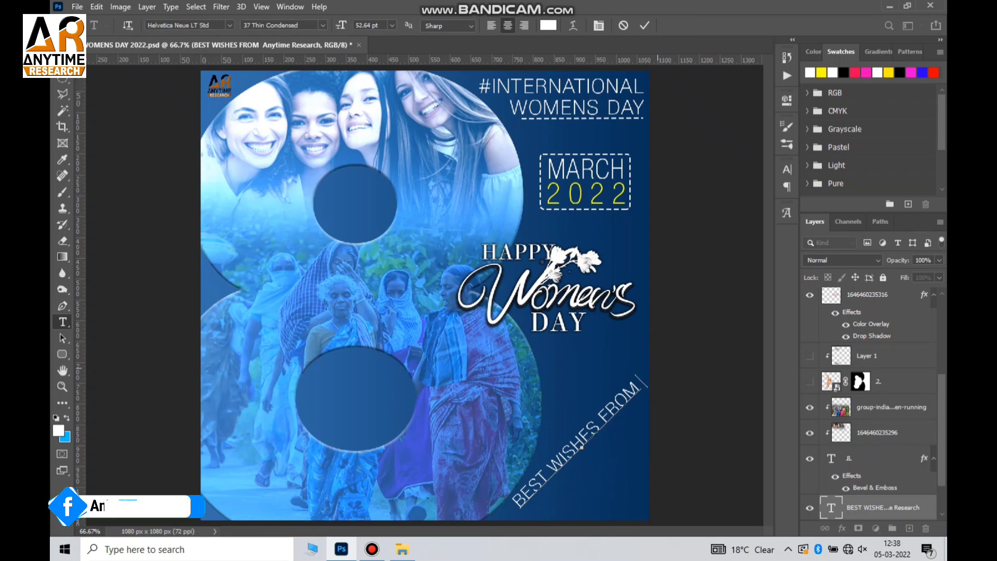
pyautogui.hotkey('ctrl', 'Return')
pyautogui.press('v')
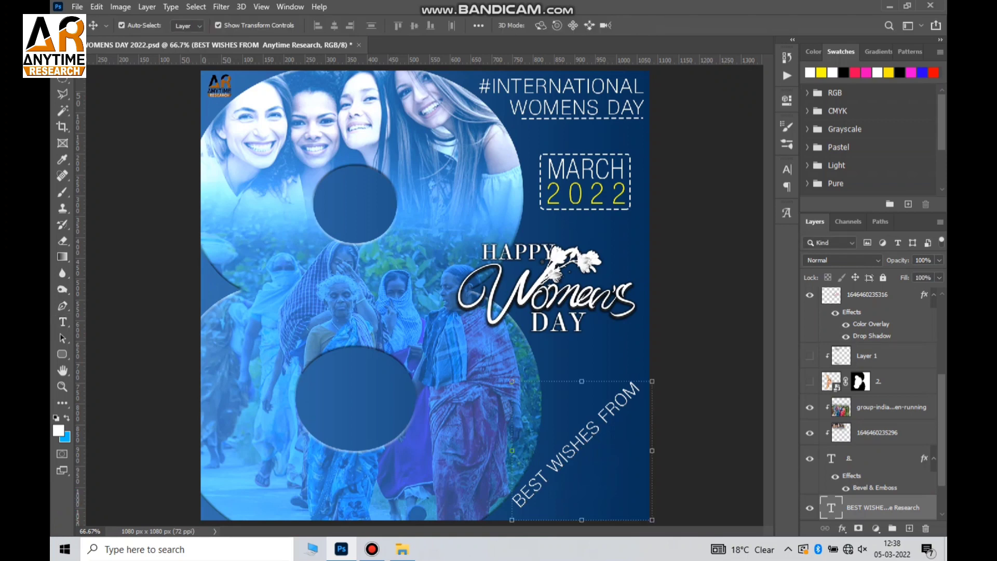
pyautogui.hotkey('alt', '.')
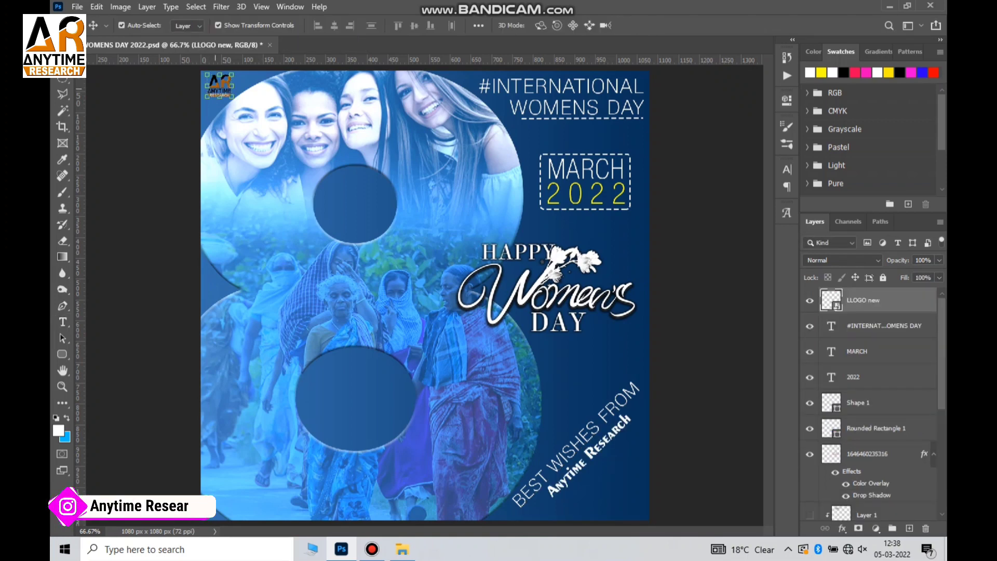
pyautogui.moveTo(219, 86)
pyautogui.mouseDown()
pyautogui.moveTo(248, 102)
pyautogui.moveTo(219, 85)
pyautogui.mouseUp()
# Nudge the walking-women crowd photo about 68 px up and 21 px left in the lower loop.
pyautogui.click(336, 288)
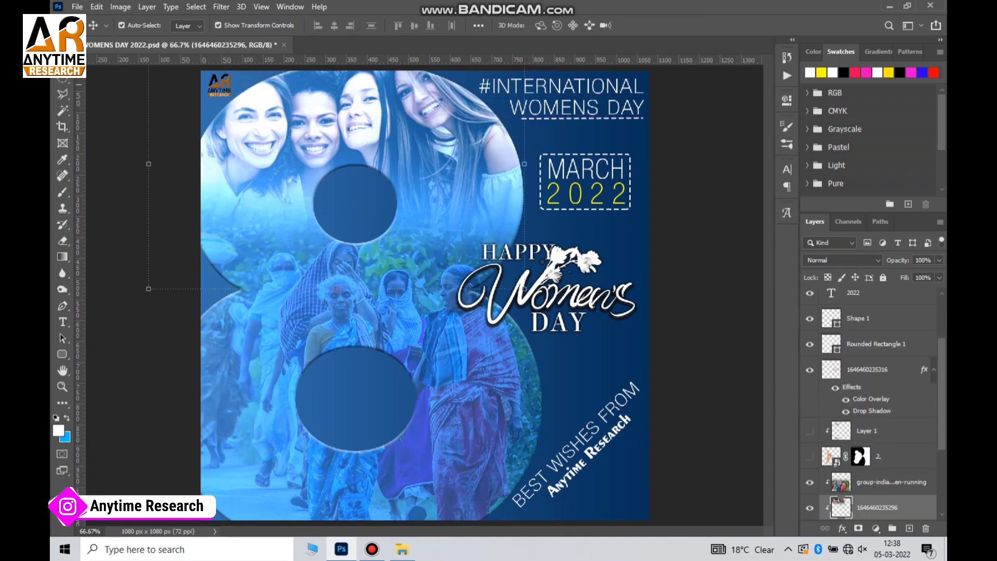
pyautogui.moveTo(435, 369); pyautogui.dragTo(437, 347)
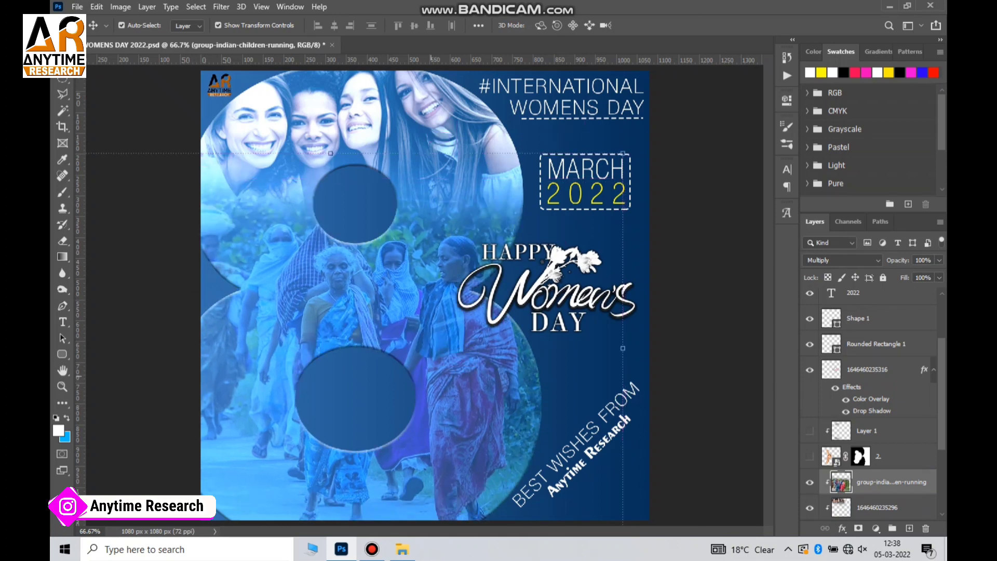
pyautogui.moveTo(456, 327); pyautogui.dragTo(445, 327)
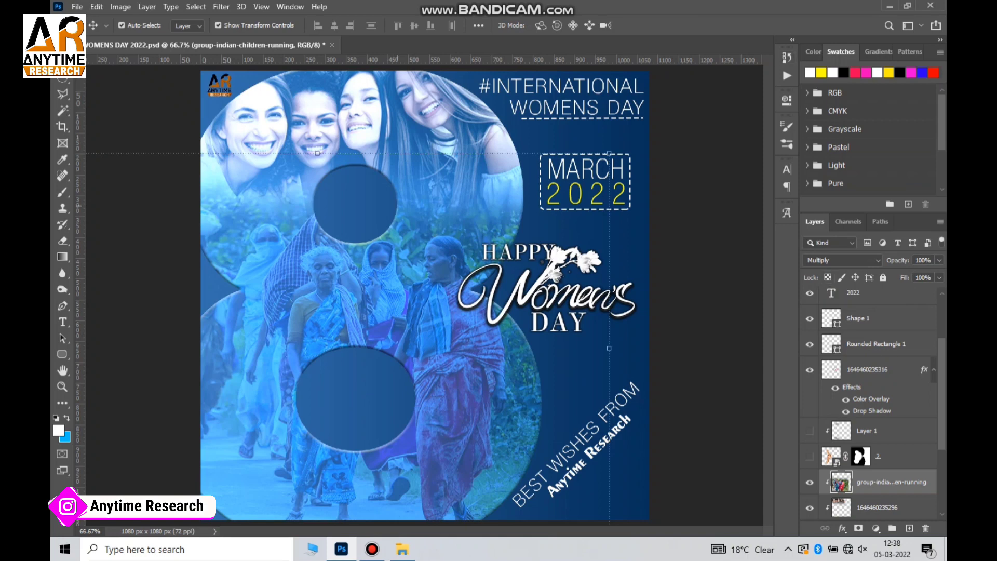
pyautogui.scroll(-2, 872, 402)
pyautogui.scroll(-3, 872, 403)
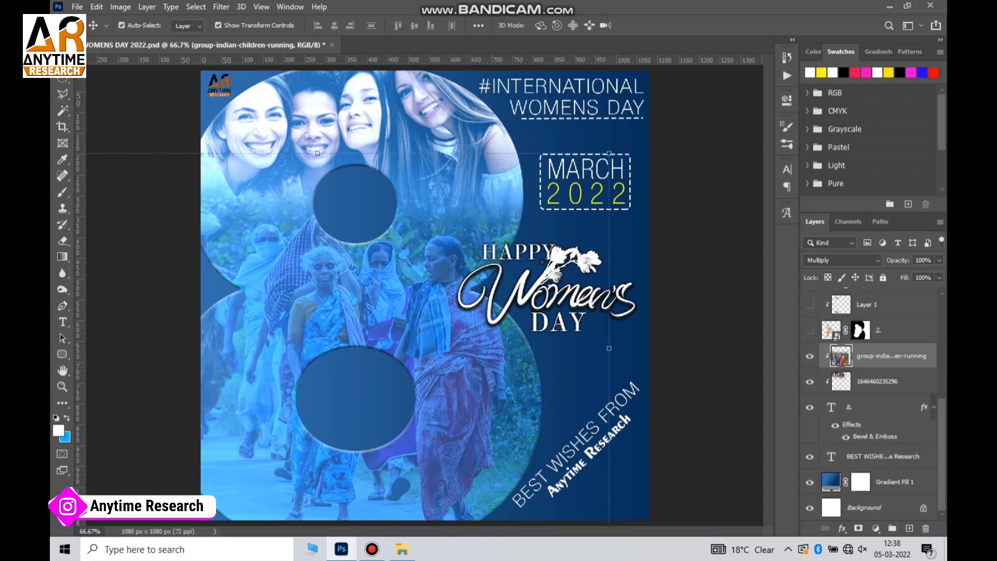
pyautogui.scroll(3, 872, 402)
pyautogui.scroll(3, 872, 402)
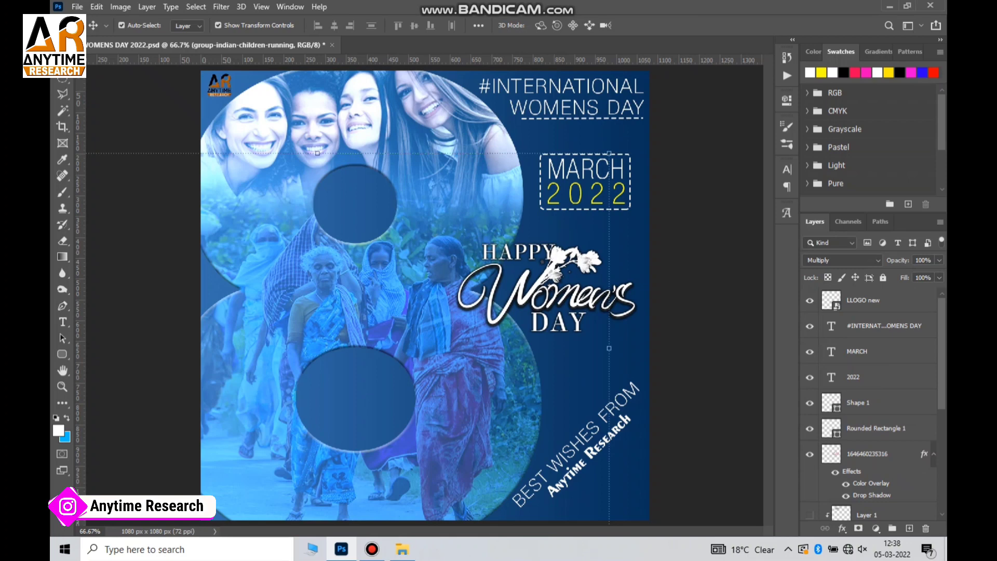
# Step through the headline, MARCH and 2022 layers, restore all hidden elements, and minimise Photoshop.
pyautogui.click(561, 99)
pyautogui.click(585, 168)
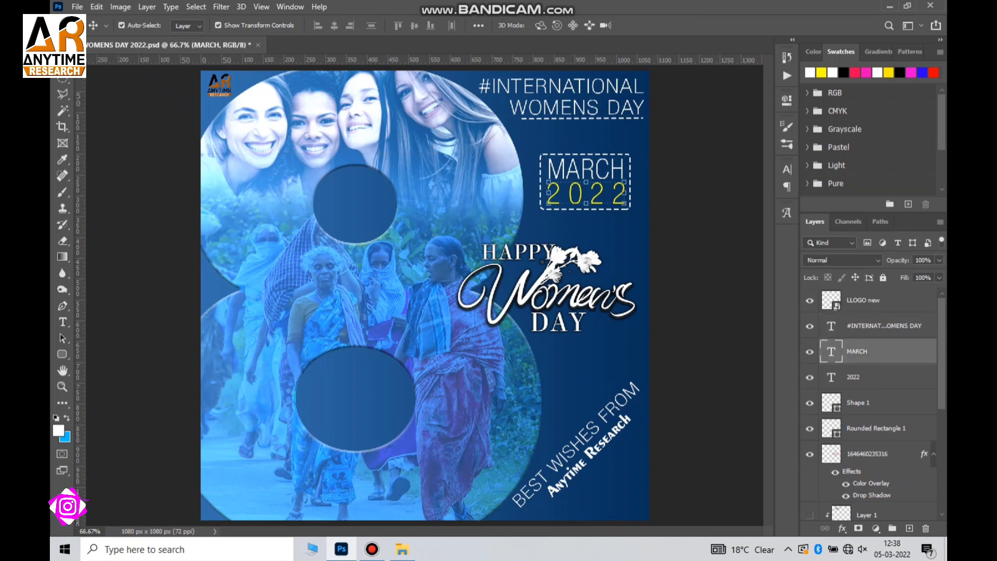
pyautogui.click(586, 195)
pyautogui.click(857, 402)
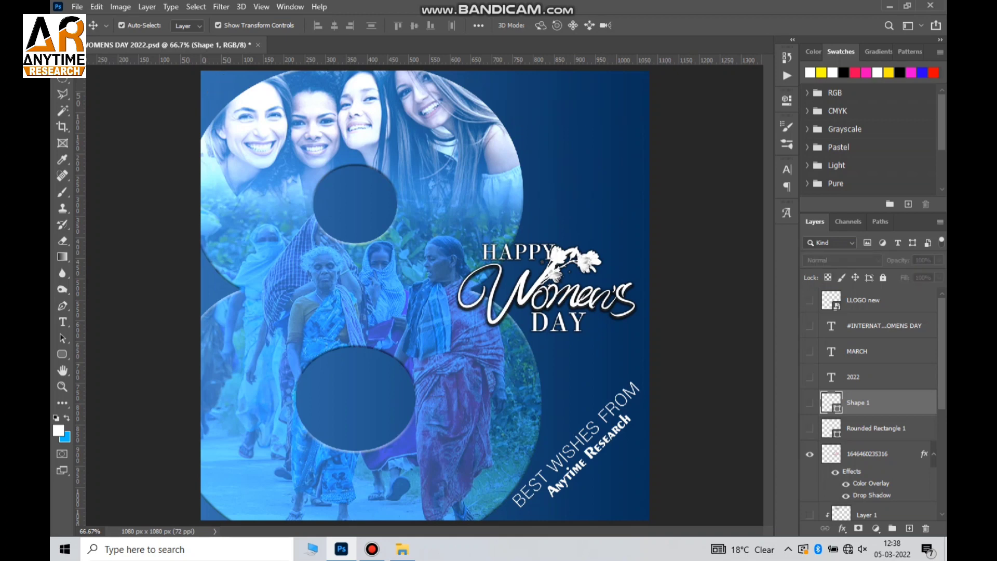
pyautogui.click(809, 454)
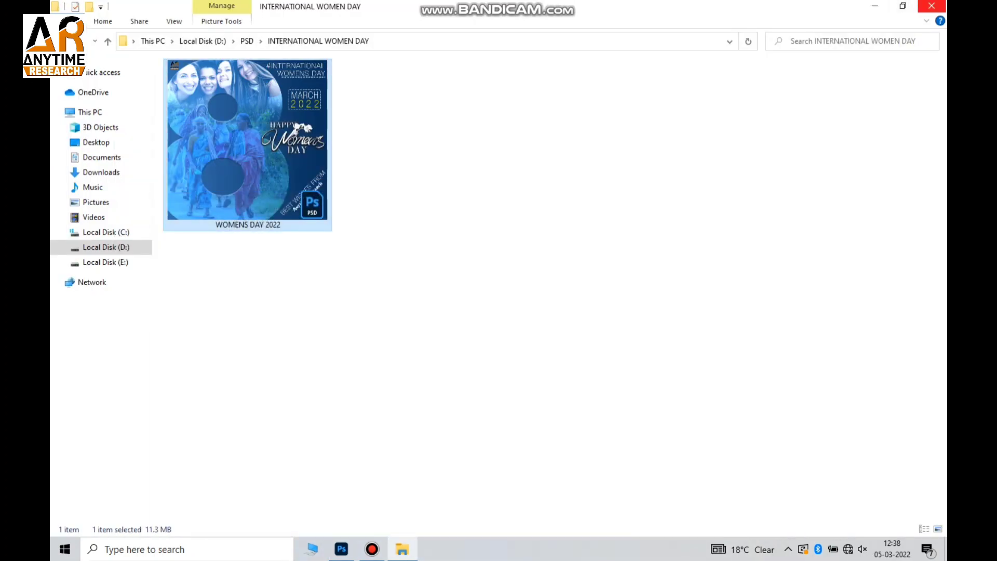
pyautogui.click(931, 5)
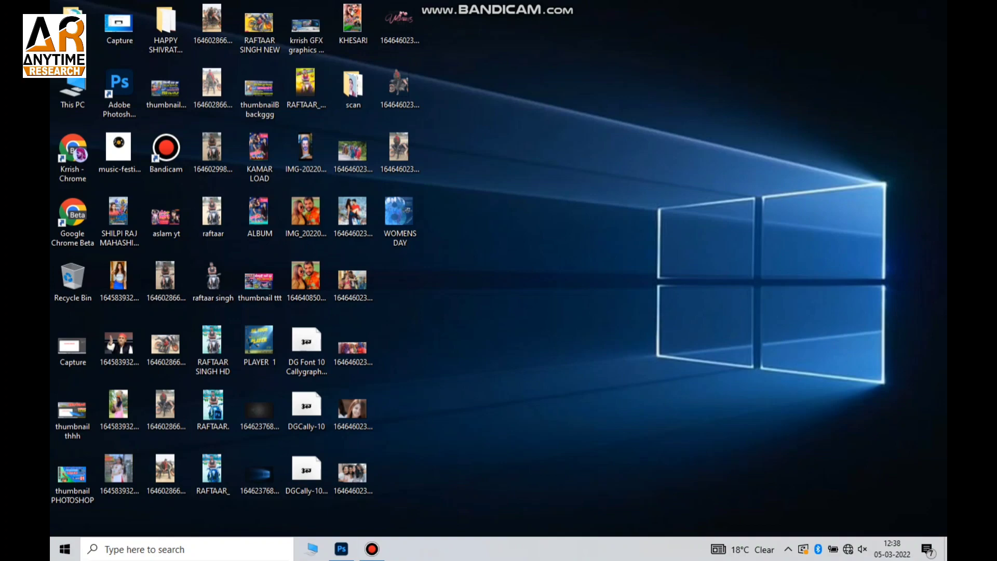
# Bring up Bandicam's recorder window from its taskbar icon.
pyautogui.click(371, 548)
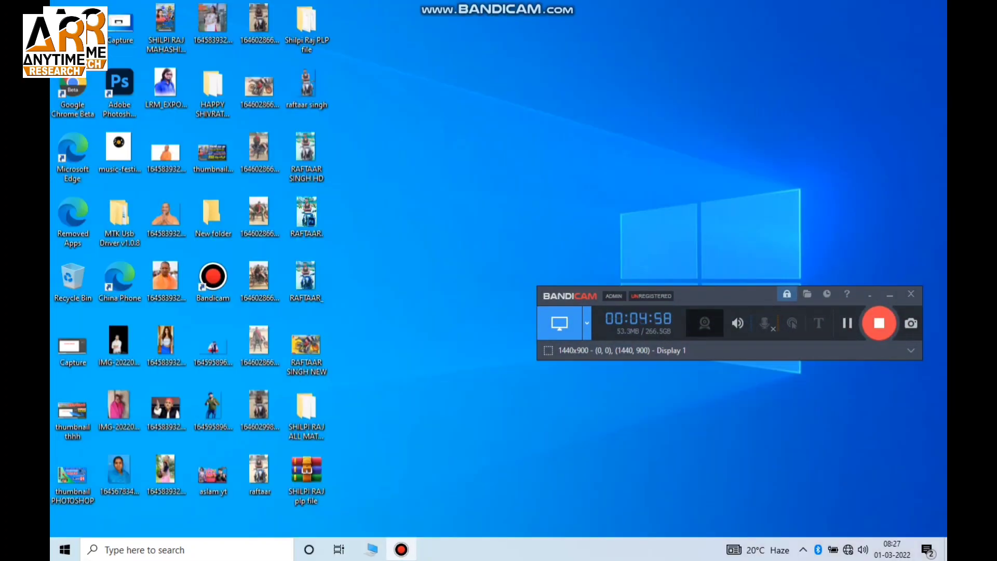